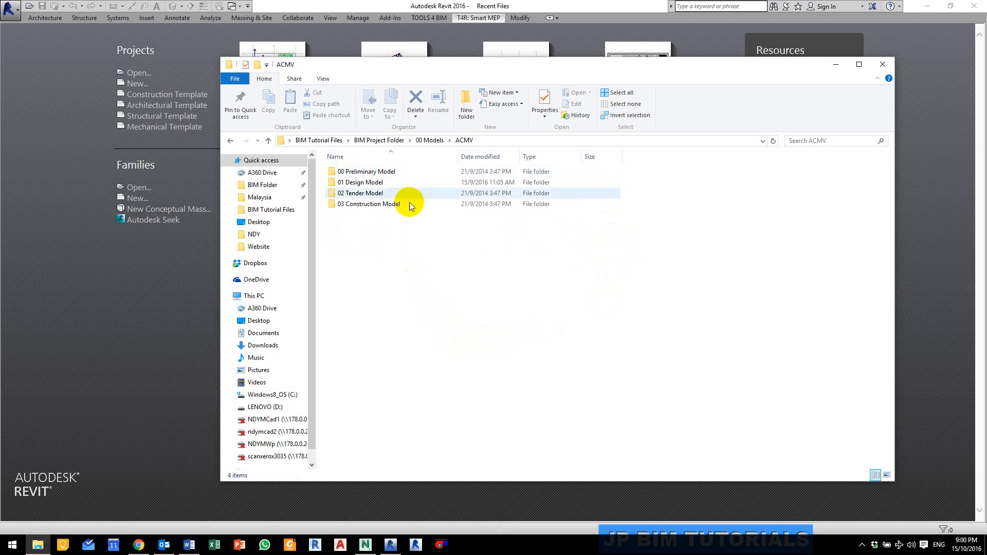
Open the Revit project "1234-5_ACMV_OVR_DM_01 - tutorial sample complete" from the 01 Design Model folder
{"action": "double_click", "coordinate": [382, 184]}
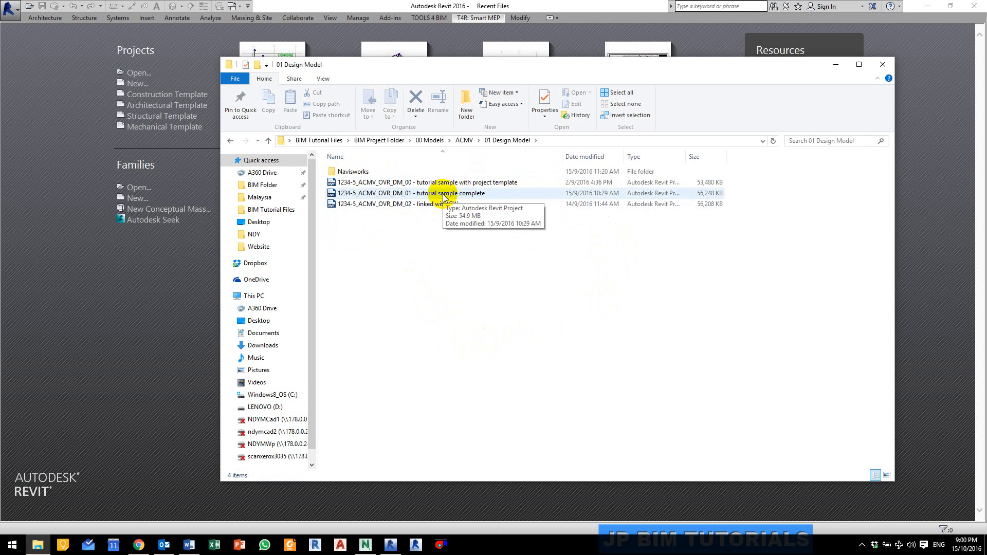
{"action": "left_click_drag", "start_coordinate": [444, 196], "coordinate": [125, 295]}
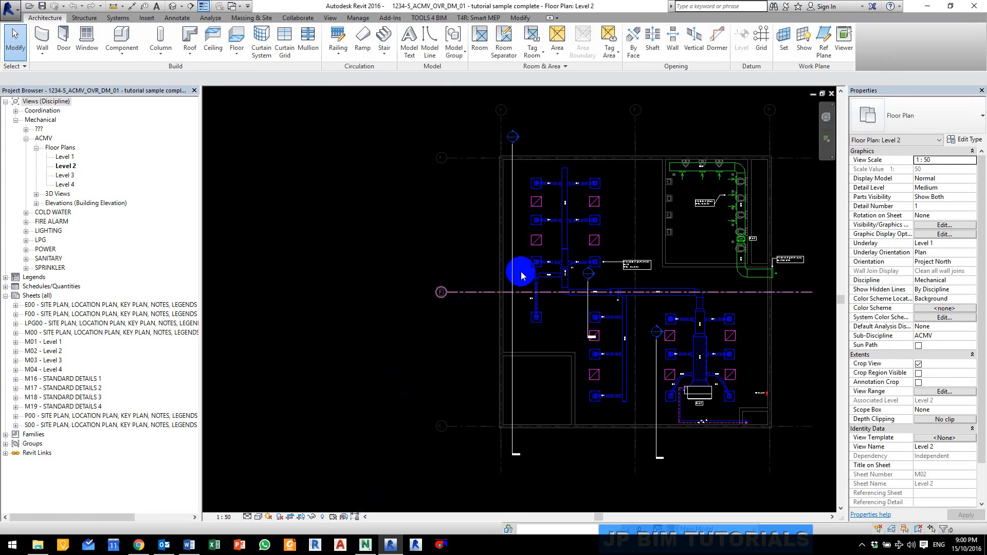
{"action": "middle_click_drag", "start_coordinate": [661, 283], "coordinate": [548, 290]}
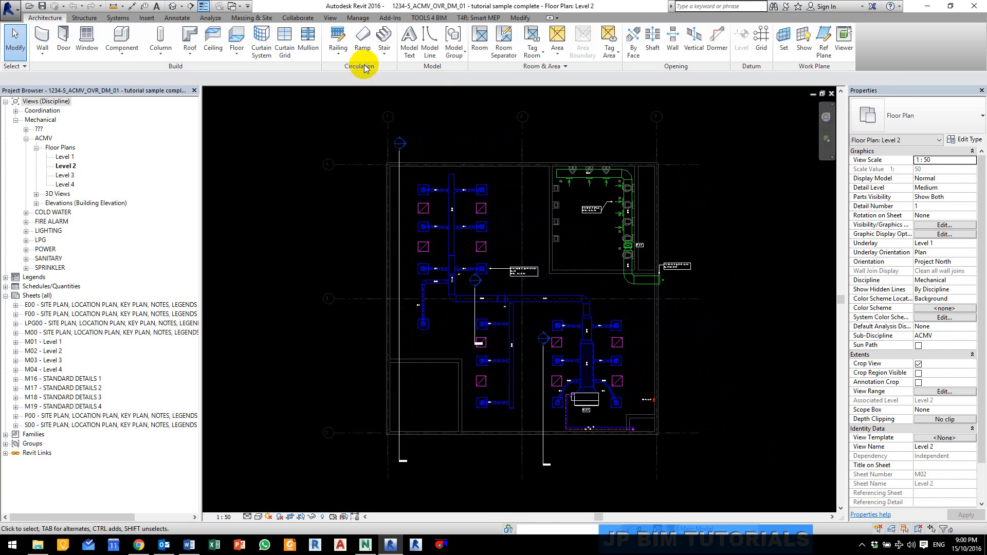
Open the default 3D view and turn off its section box
{"action": "left_click", "coordinate": [171, 9]}
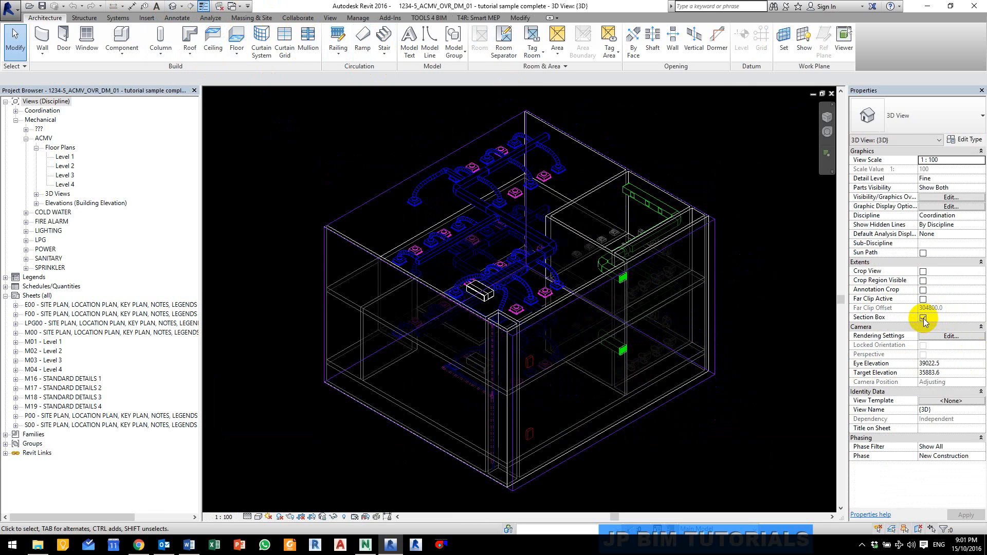
{"action": "left_click", "coordinate": [922, 318]}
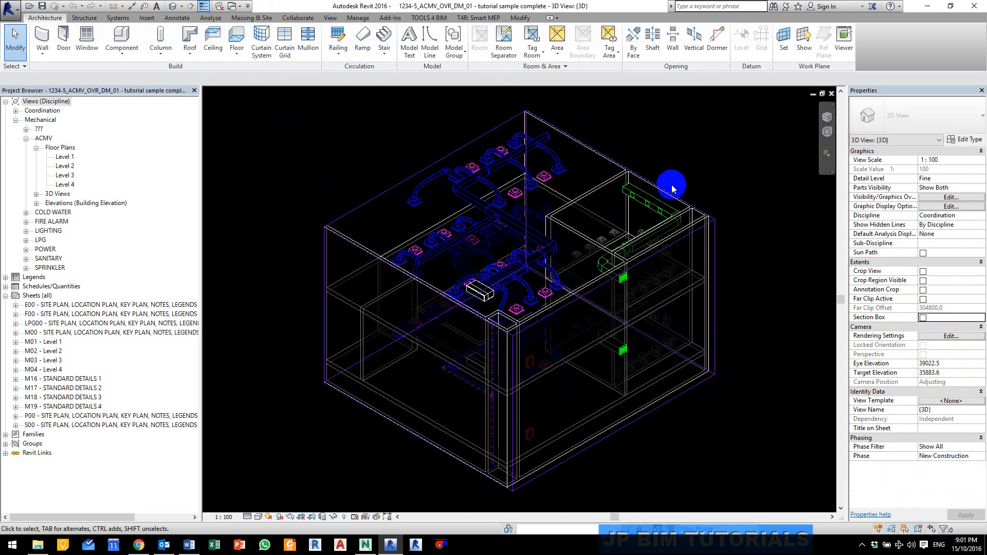
{"action": "middle_click_drag", "start_coordinate": [735, 188], "coordinate": [654, 191]}
{"action": "scroll", "coordinate": [661, 163], "scroll_direction": "down", "scroll_amount": 2}
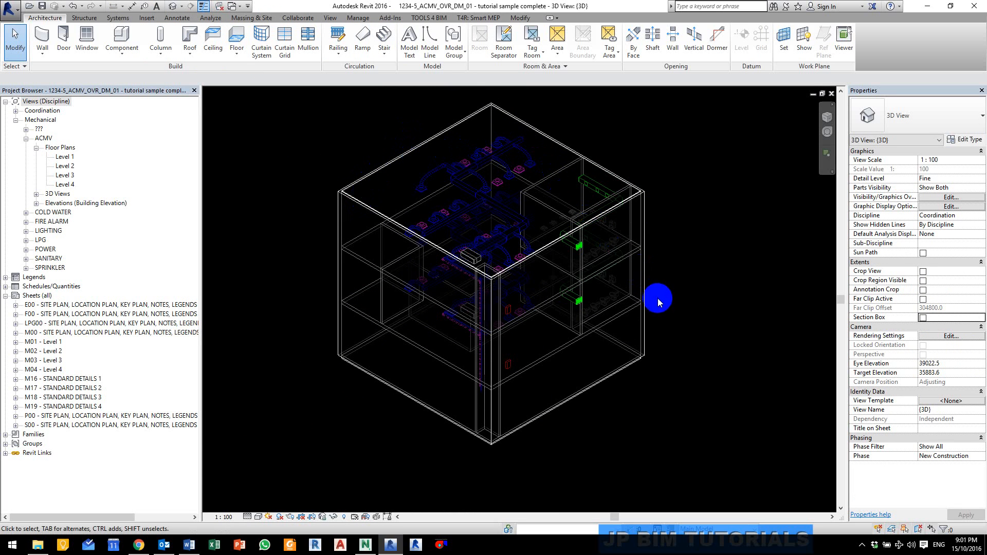
Unload the linked Arch Model.rvt from the project through Manage Links
{"action": "key", "text": "m"}
{"action": "key", "text": "l"}
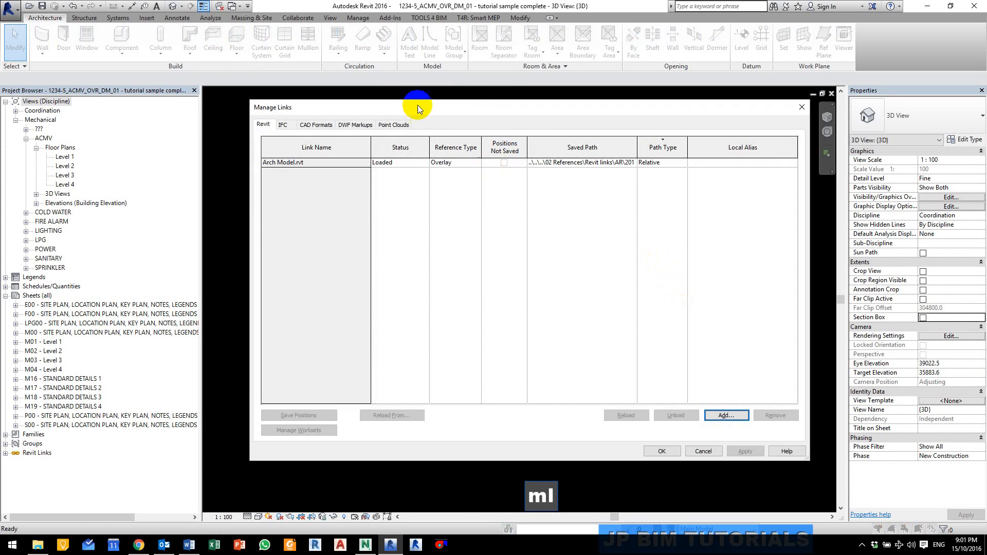
{"action": "left_click", "coordinate": [315, 162]}
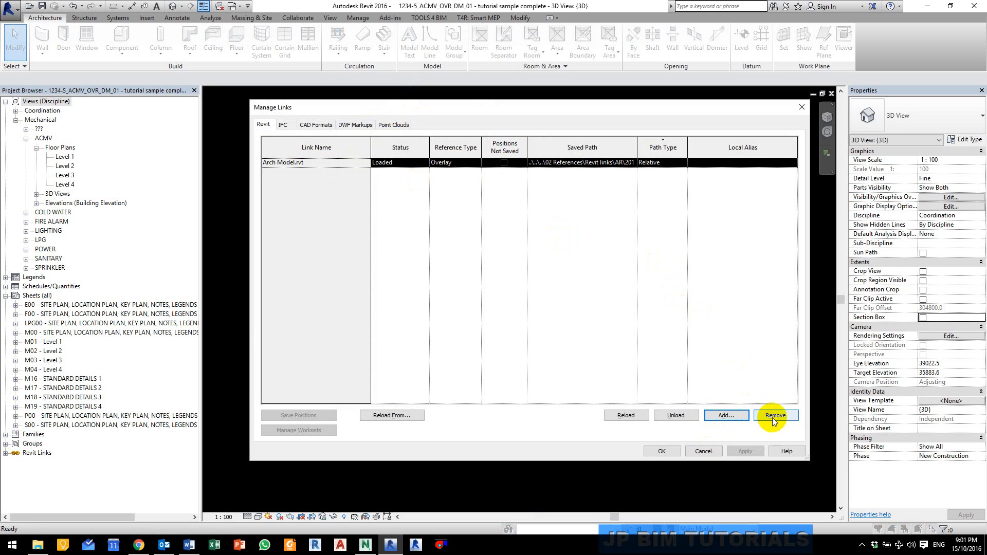
{"action": "left_click", "coordinate": [684, 415]}
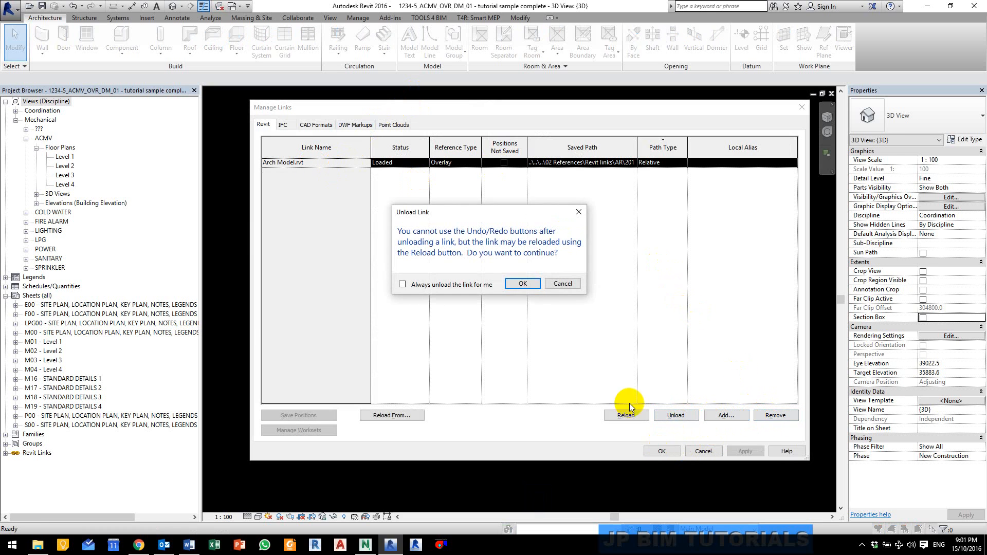
{"action": "left_click", "coordinate": [520, 284]}
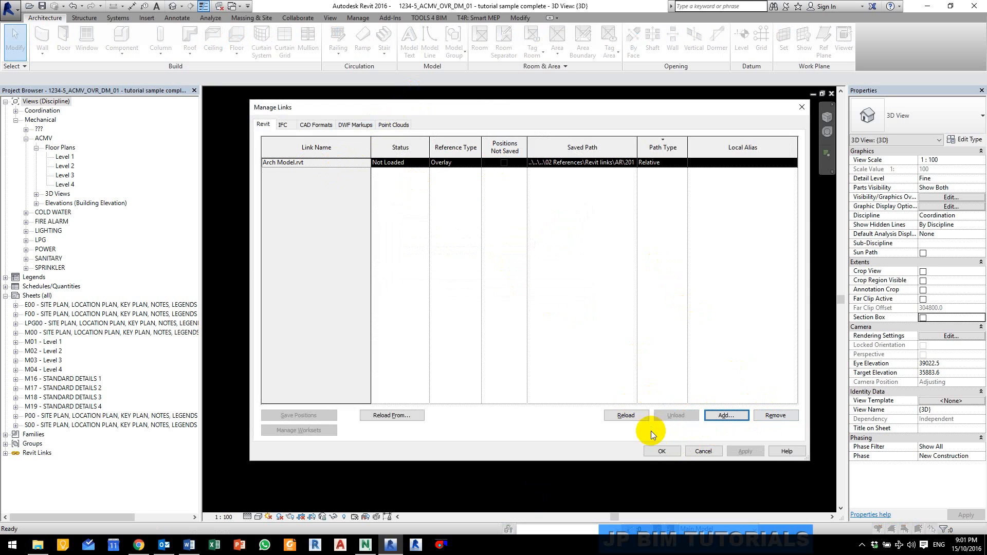
{"action": "left_click", "coordinate": [661, 453]}
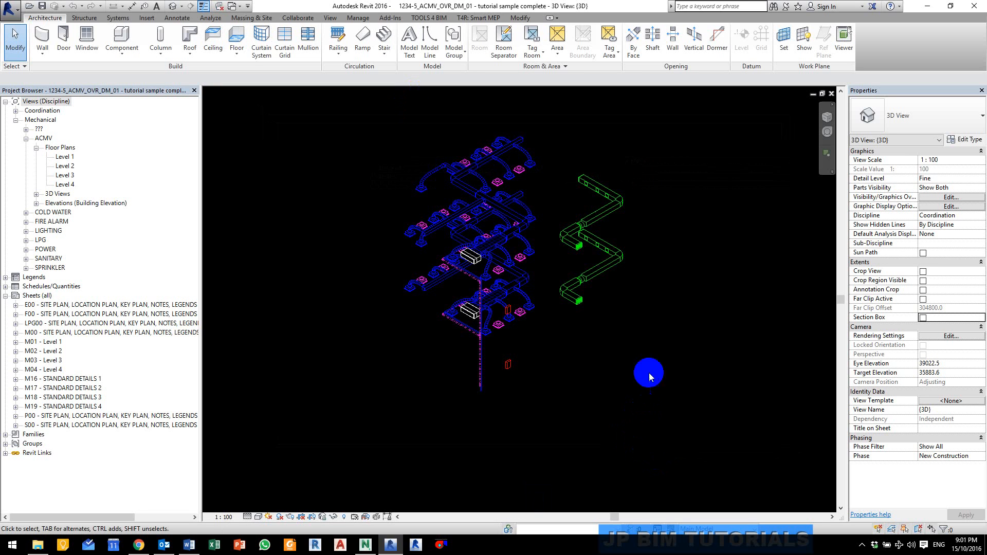
{"action": "middle_click_drag", "start_coordinate": [599, 336], "coordinate": [589, 389]}
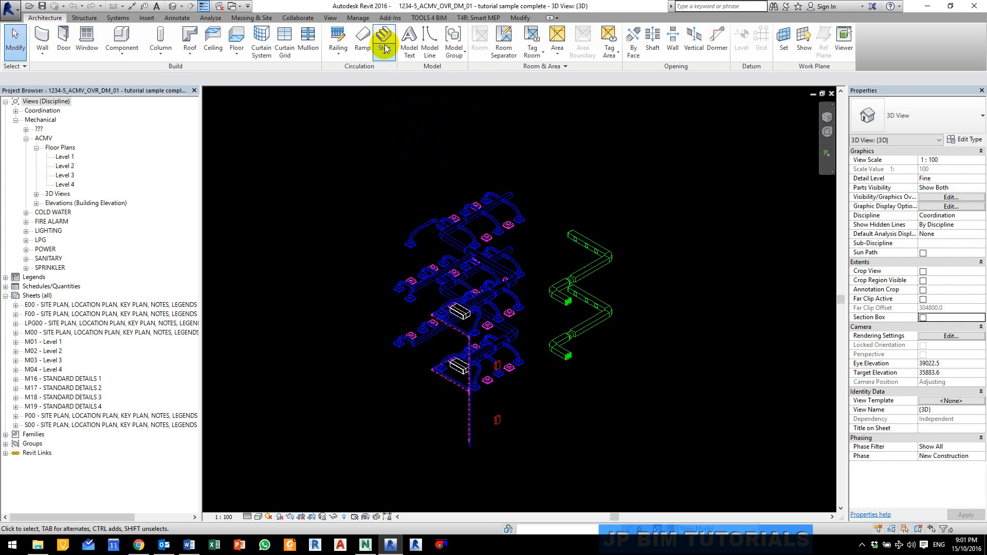
Start a Navisworks 2016 export and browse to BIM Tutorial Files > BIM Project Folder > 00 Models > ACMV > 01 Design Model > Navisworks
{"action": "left_click", "coordinate": [386, 17]}
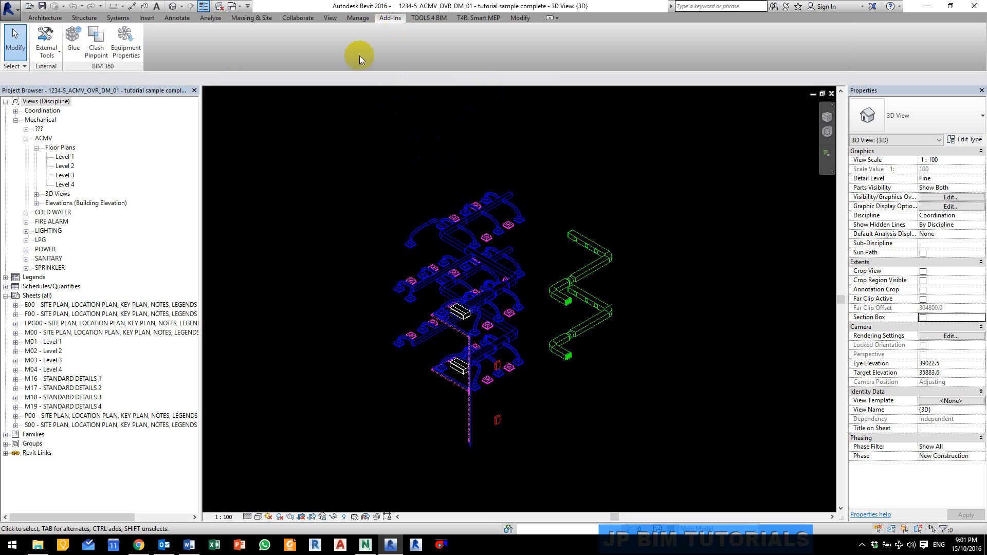
{"action": "left_click", "coordinate": [41, 54]}
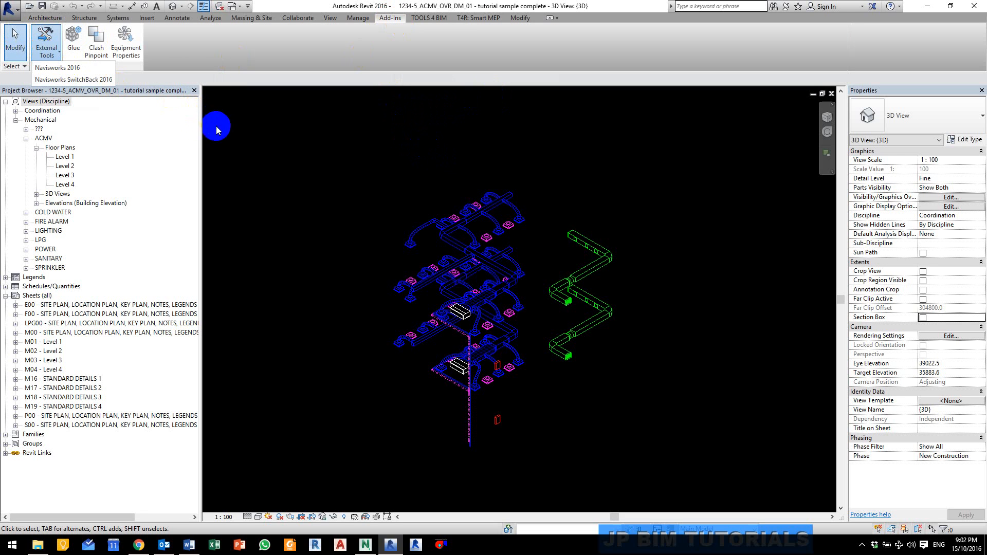
{"action": "left_click", "coordinate": [87, 71]}
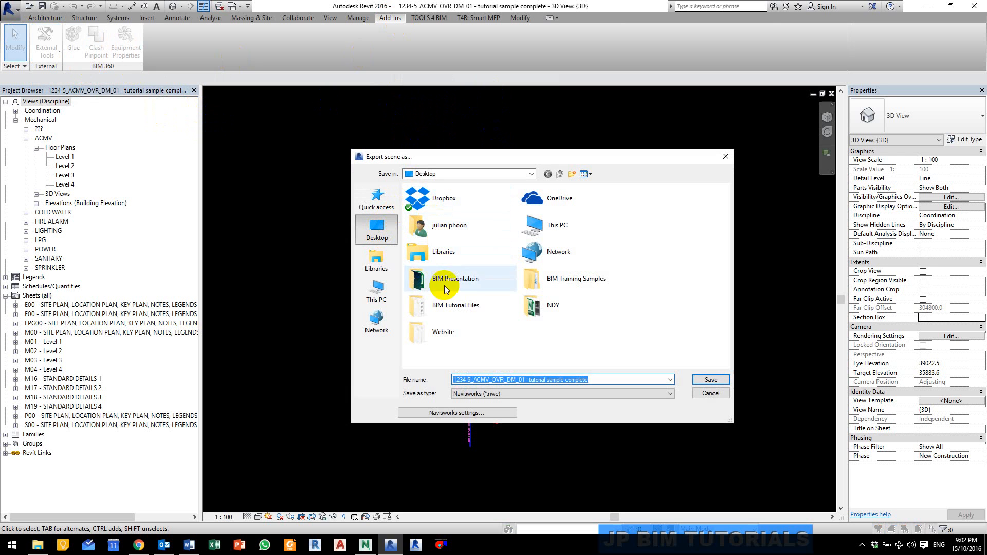
{"action": "double_click", "coordinate": [470, 306]}
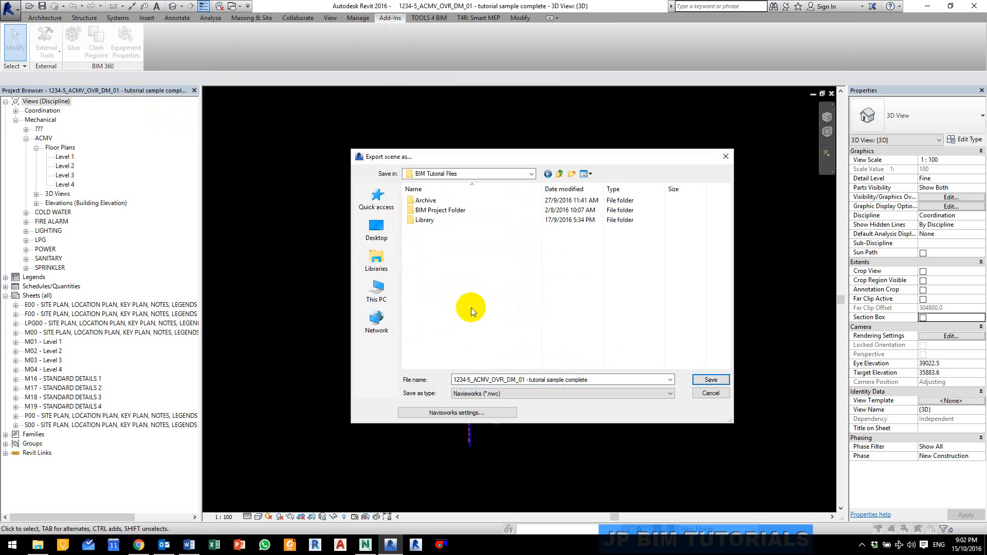
{"action": "double_click", "coordinate": [445, 212]}
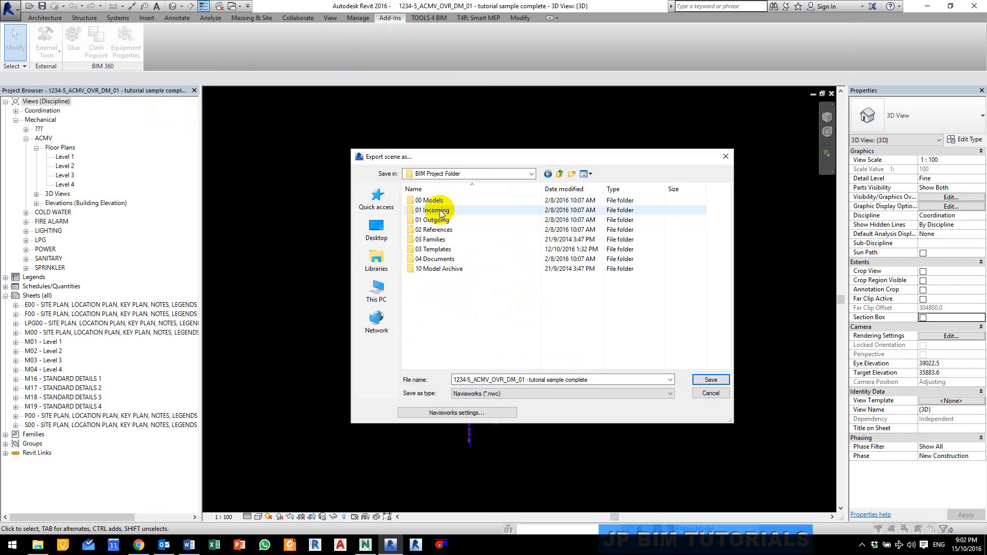
{"action": "double_click", "coordinate": [439, 201]}
{"action": "double_click", "coordinate": [441, 205]}
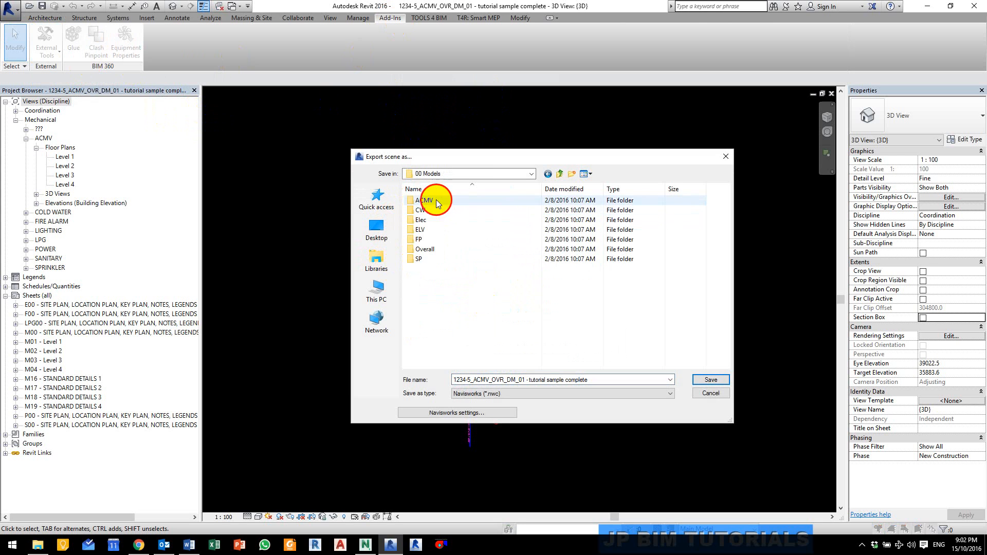
{"action": "left_click", "coordinate": [437, 212]}
{"action": "double_click", "coordinate": [436, 212]}
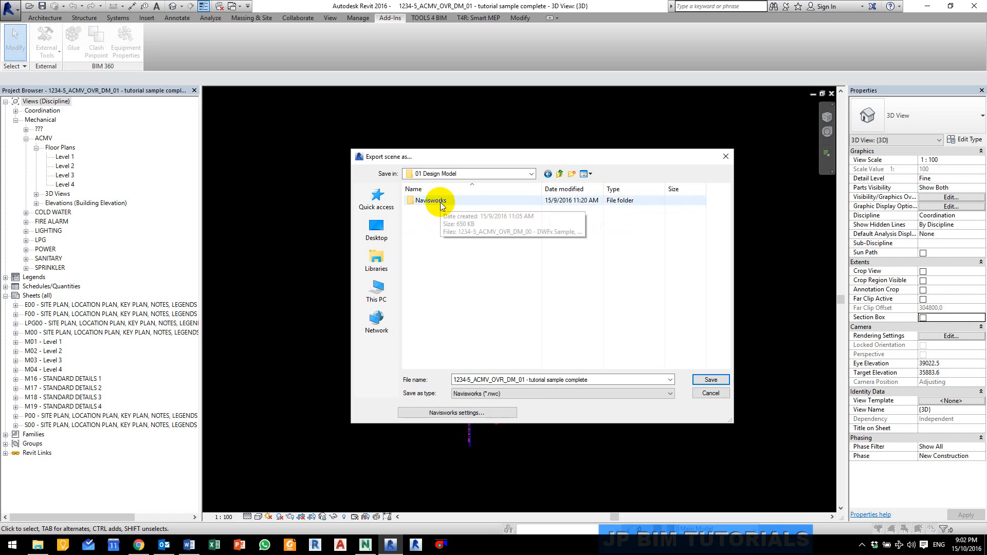
{"action": "double_click", "coordinate": [439, 201]}
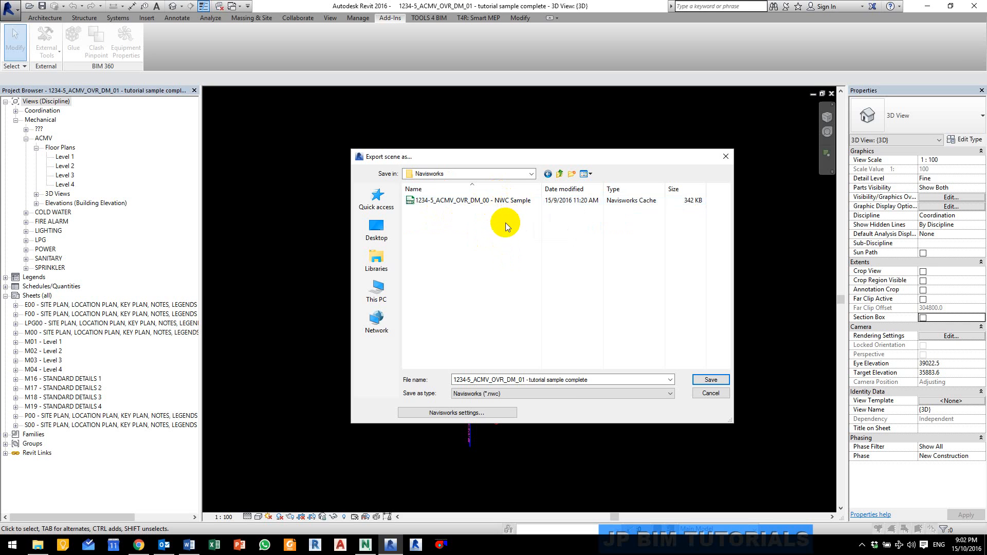
Save the NWC export as "1234-5_ACMV_OVR_DM_00 - NWC Sample", replacing the existing file
{"action": "left_click", "coordinate": [504, 203]}
{"action": "left_click", "coordinate": [570, 381]}
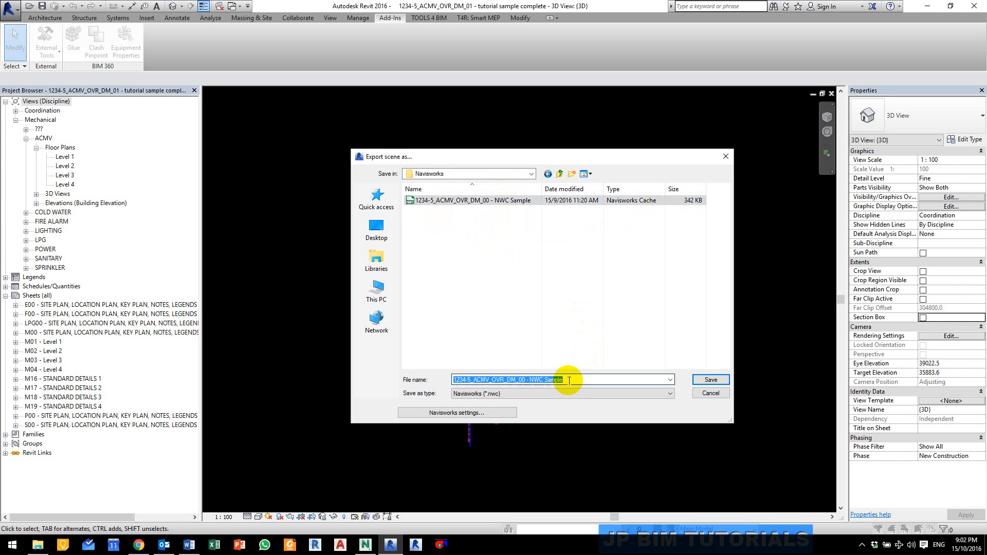
{"action": "left_click", "coordinate": [574, 380]}
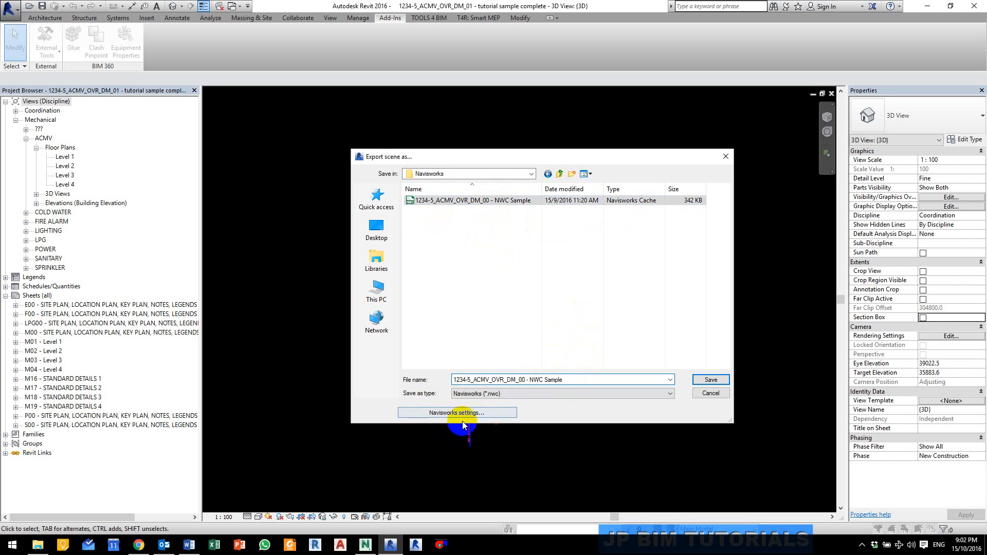
{"action": "left_click", "coordinate": [710, 379]}
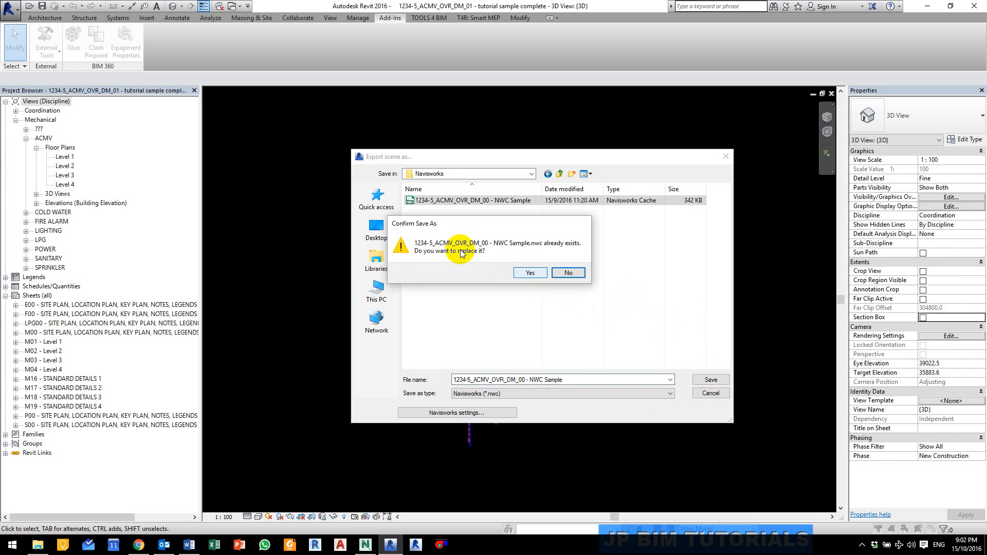
{"action": "left_click", "coordinate": [530, 272]}
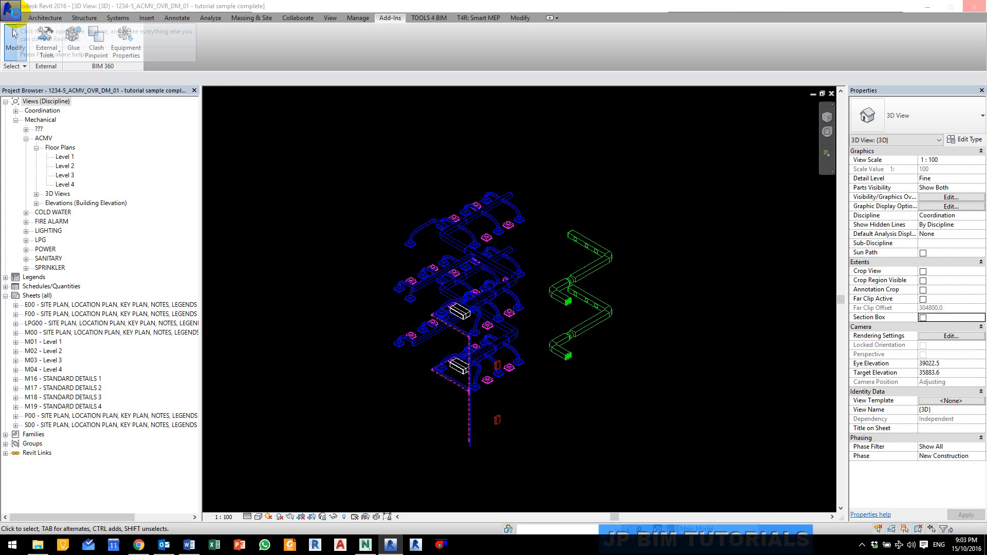
Start a DWF/DWFx export of the current 3D view
{"action": "left_click", "coordinate": [17, 15]}
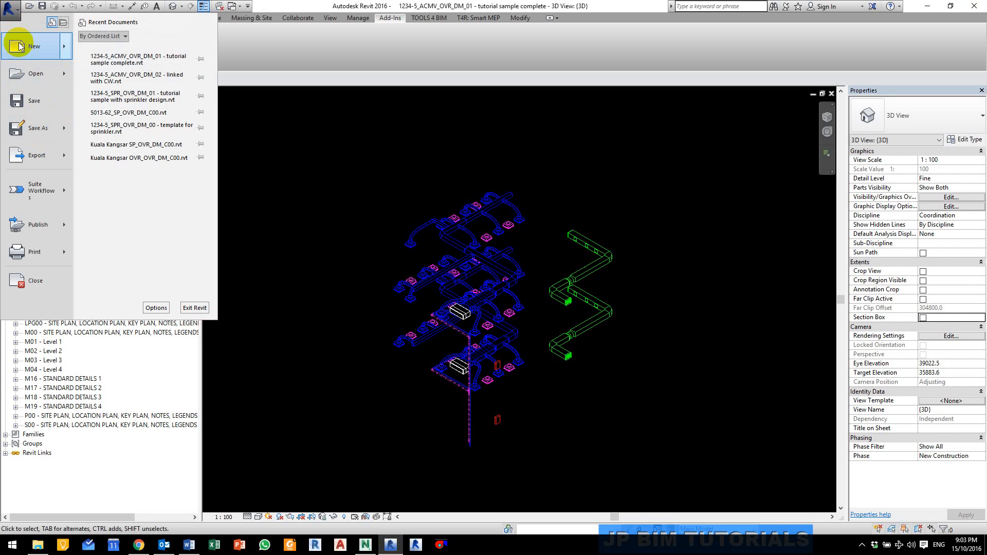
{"action": "mouse_move", "coordinate": [53, 165]}
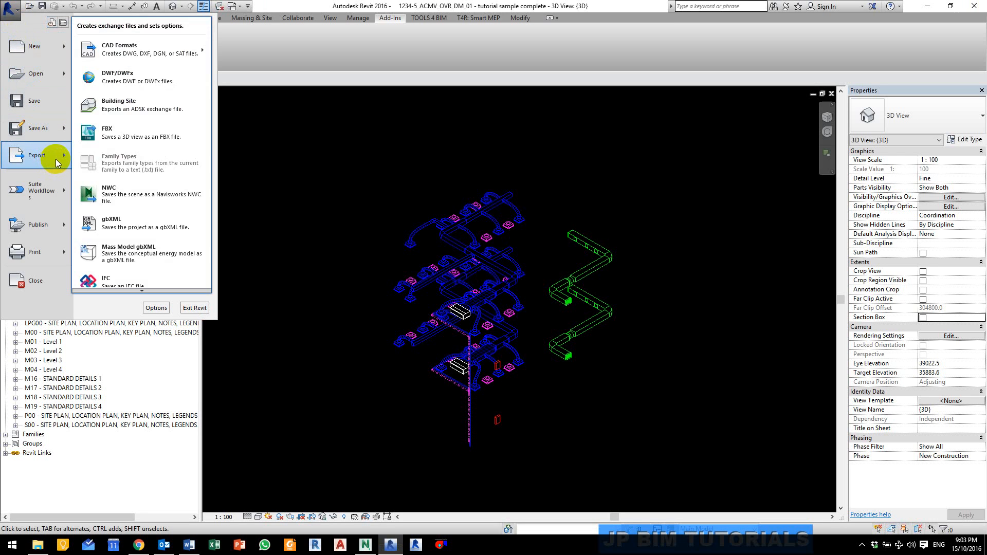
{"action": "left_click", "coordinate": [136, 80]}
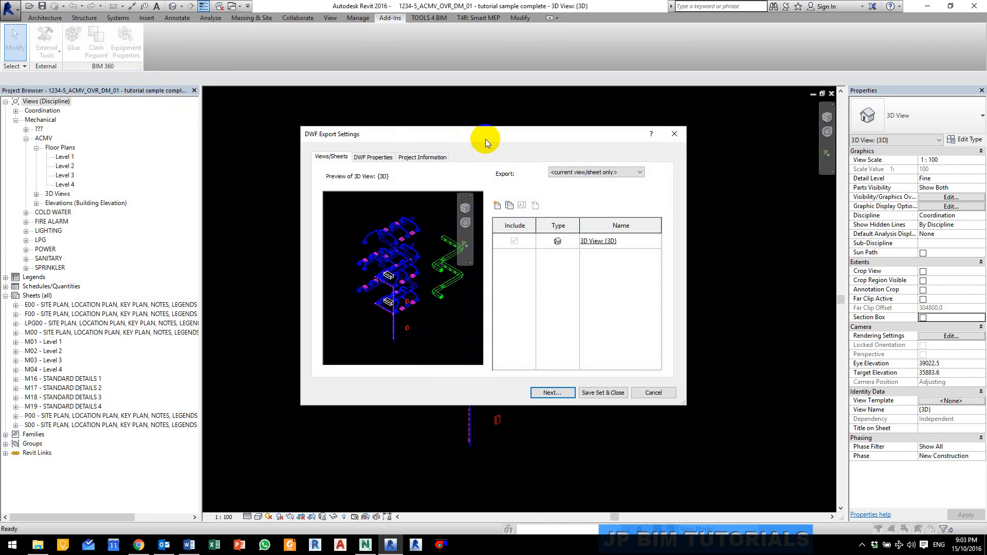
{"action": "left_click_drag", "start_coordinate": [485, 139], "coordinate": [480, 137]}
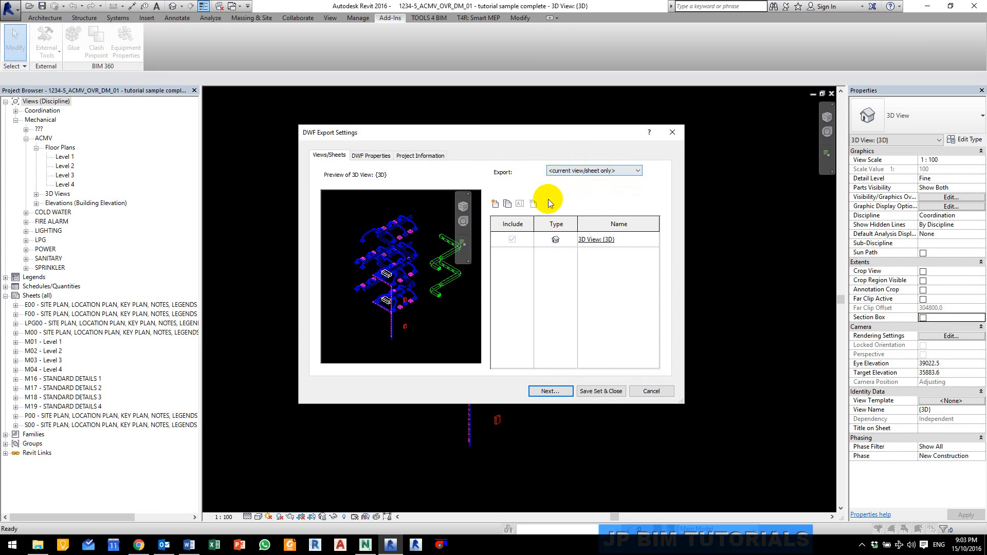
Set the colors in the DWF export's print setup to Color
{"action": "left_click", "coordinate": [367, 159]}
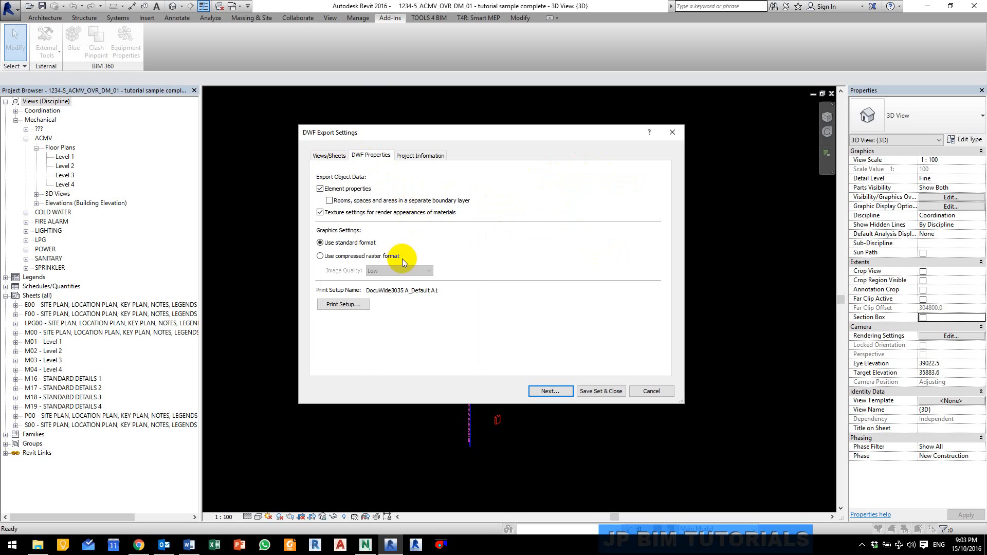
{"action": "left_click", "coordinate": [344, 305]}
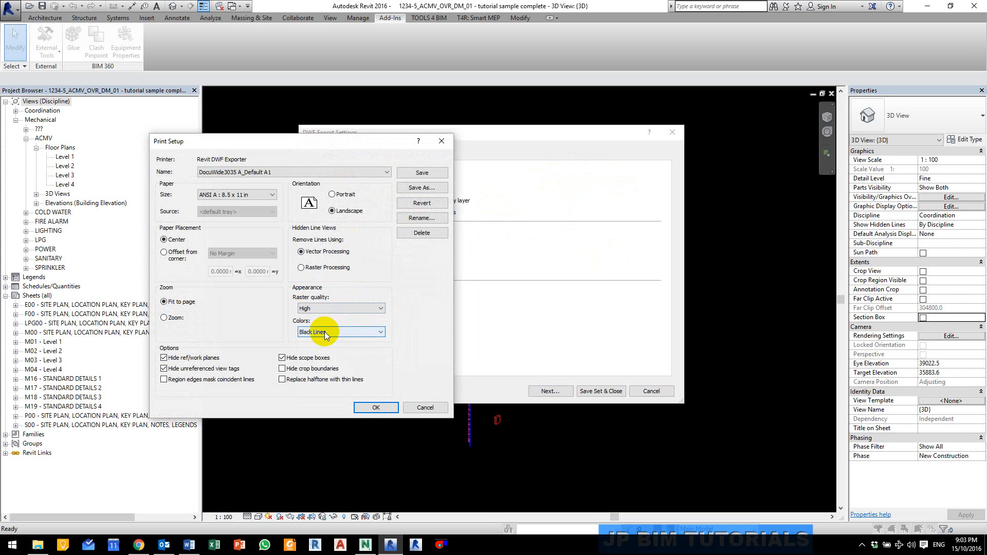
{"action": "left_click", "coordinate": [329, 330]}
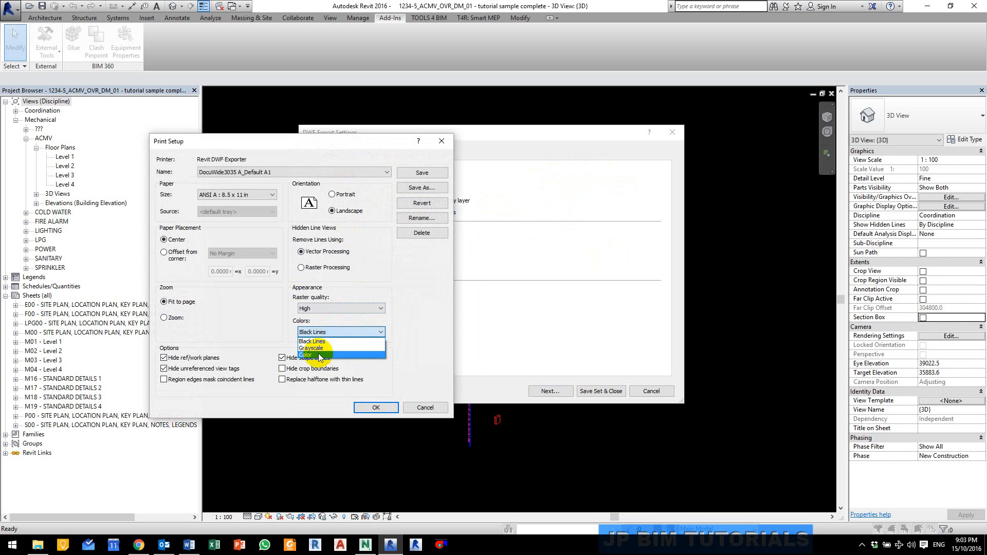
{"action": "left_click", "coordinate": [319, 355]}
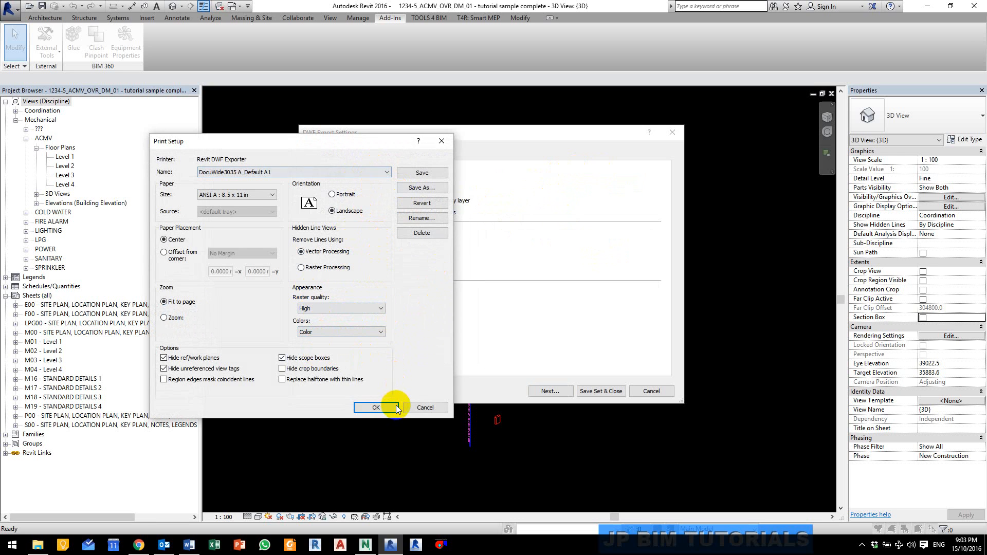
{"action": "left_click", "coordinate": [383, 408]}
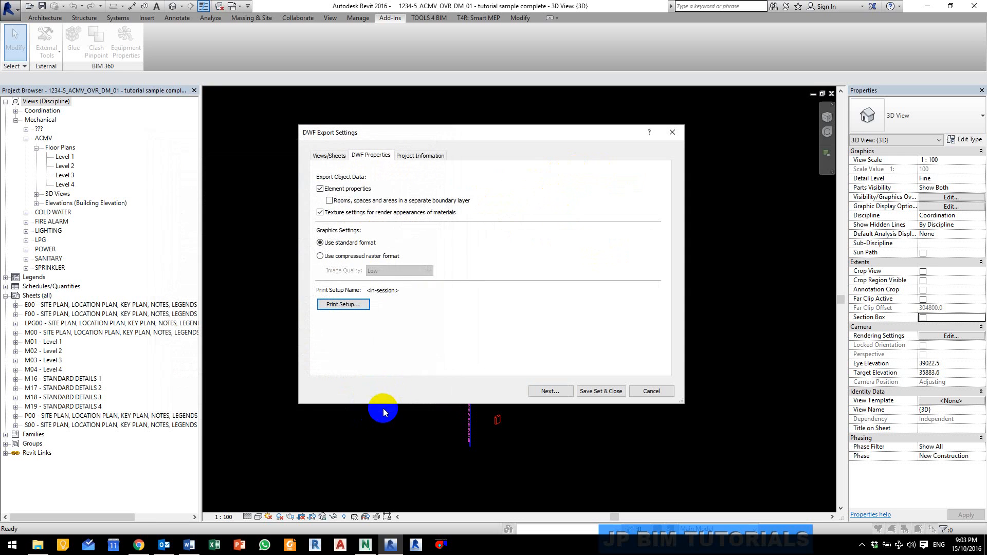
Review the project information and the views/sheets selection in the DWF export settings
{"action": "left_click", "coordinate": [340, 159]}
{"action": "left_click", "coordinate": [417, 161]}
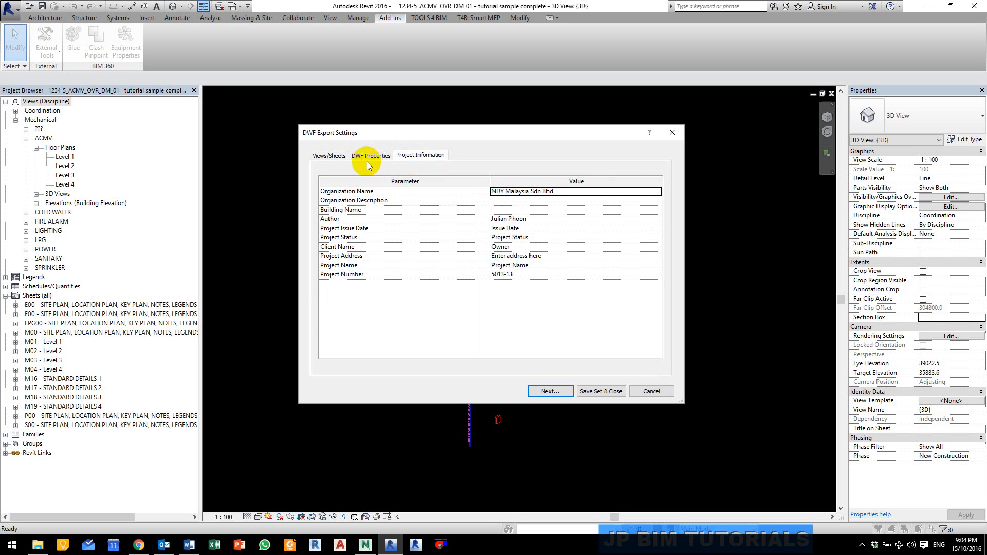
{"action": "left_click", "coordinate": [331, 155]}
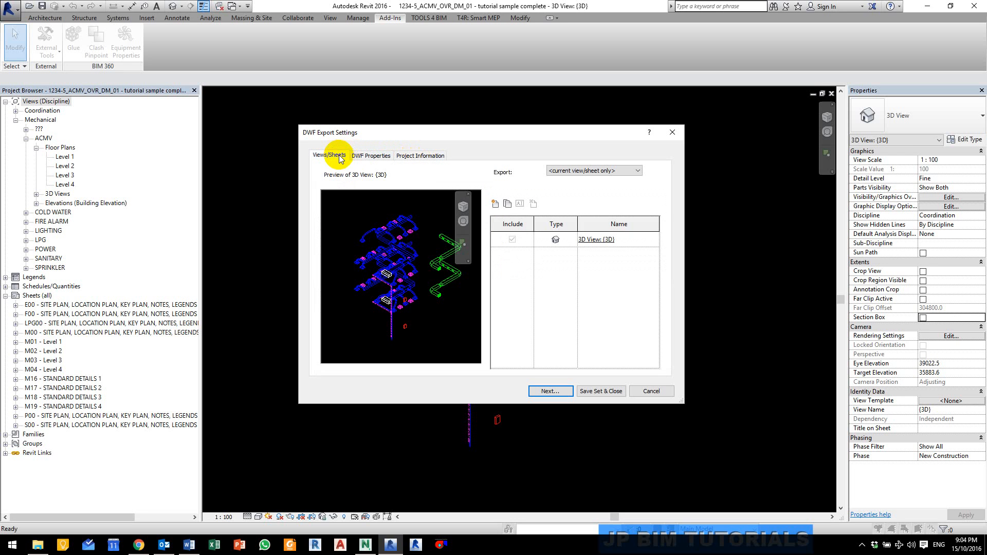
Continue the DWFx export and browse to BIM Project Folder > 00 Models > ACMV > 01 Design Model > Navisworks as the target folder
{"action": "left_click", "coordinate": [549, 391]}
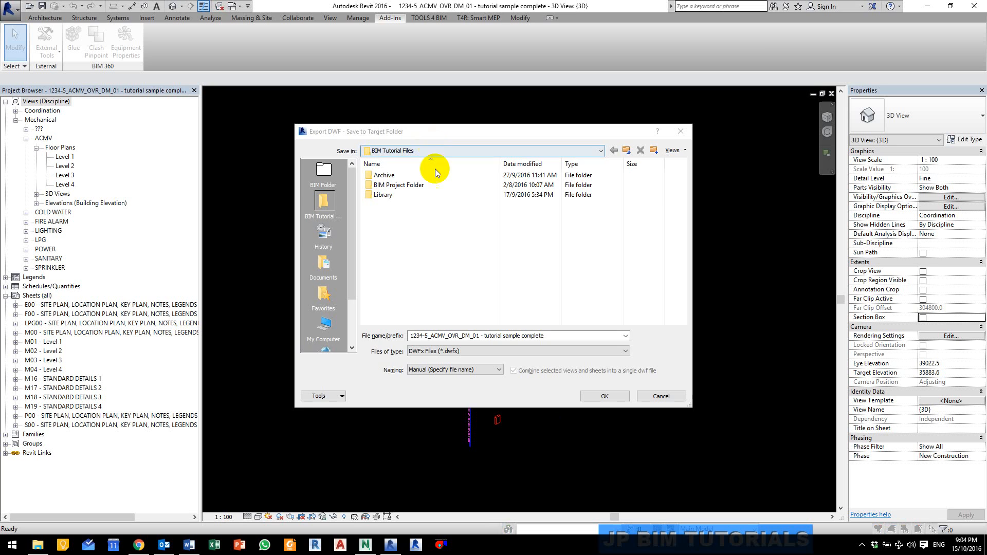
{"action": "double_click", "coordinate": [401, 186]}
{"action": "double_click", "coordinate": [393, 174]}
{"action": "double_click", "coordinate": [393, 174]}
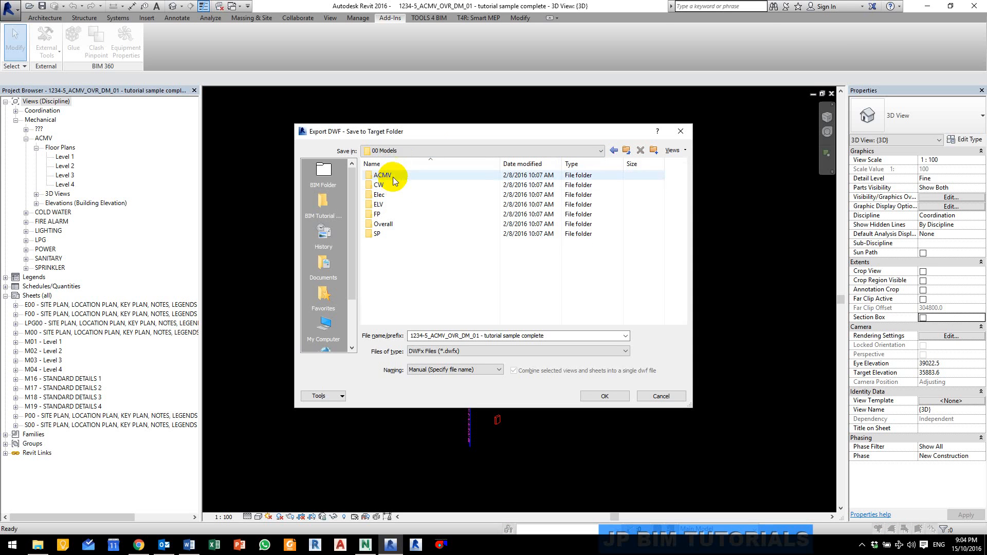
{"action": "double_click", "coordinate": [393, 177]}
{"action": "double_click", "coordinate": [395, 186]}
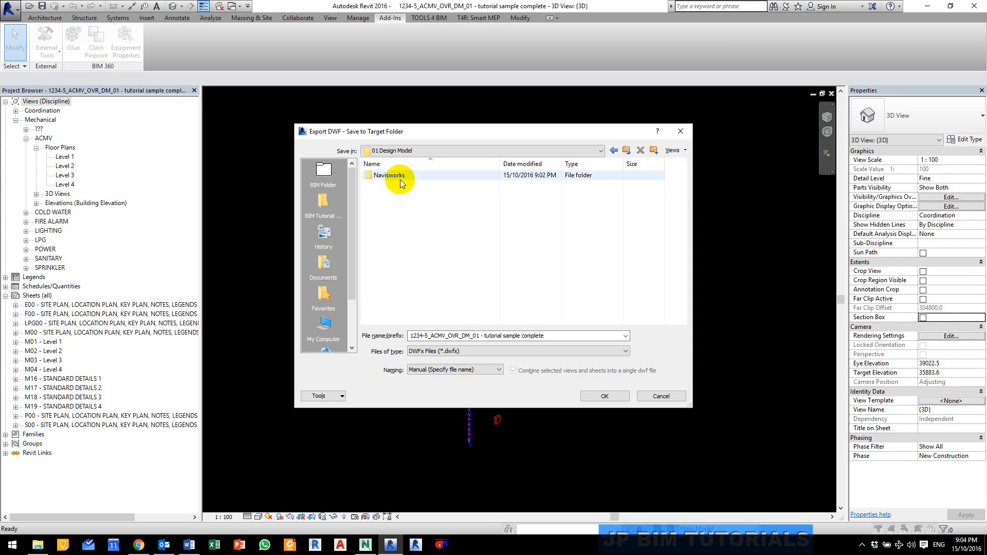
{"action": "double_click", "coordinate": [399, 176]}
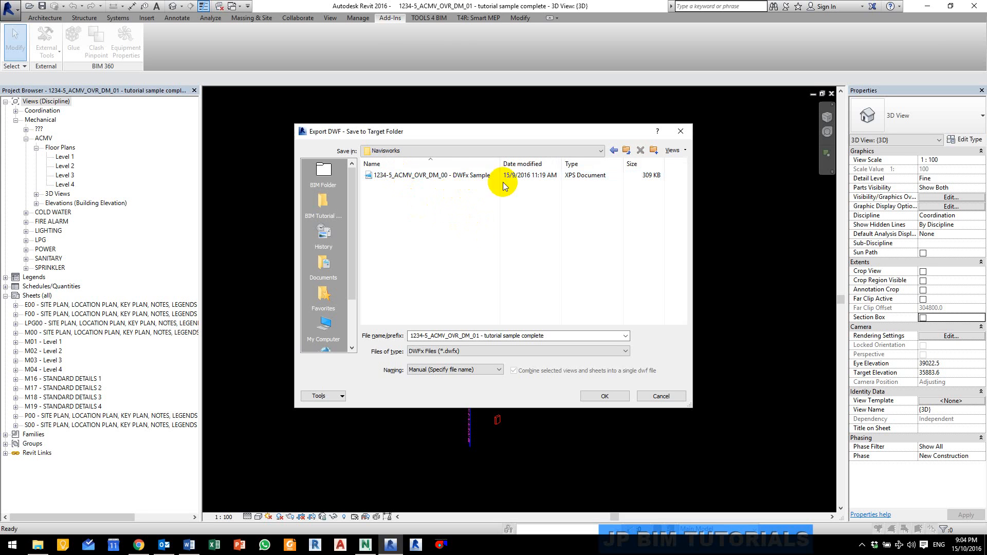
Save the DWFx export as "1234-5_ACMV_OVR_DM_00 - DWFx Sample", replacing the existing file
{"action": "left_click", "coordinate": [408, 176]}
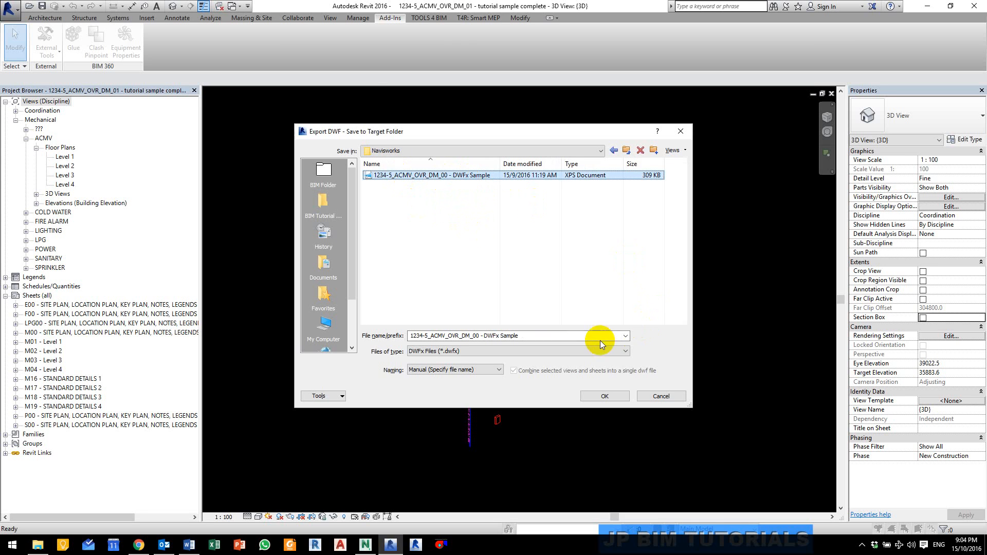
{"action": "left_click", "coordinate": [619, 396]}
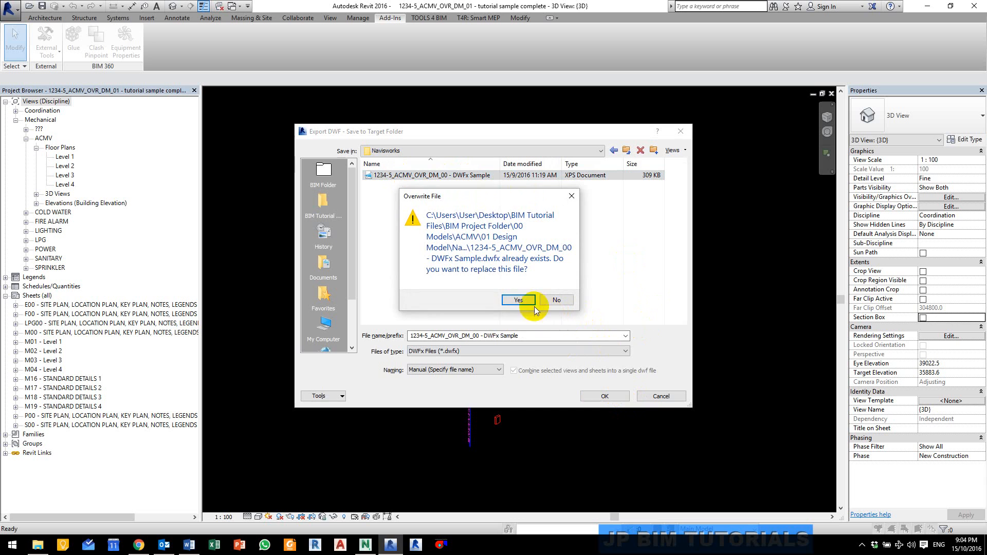
{"action": "left_click", "coordinate": [519, 300]}
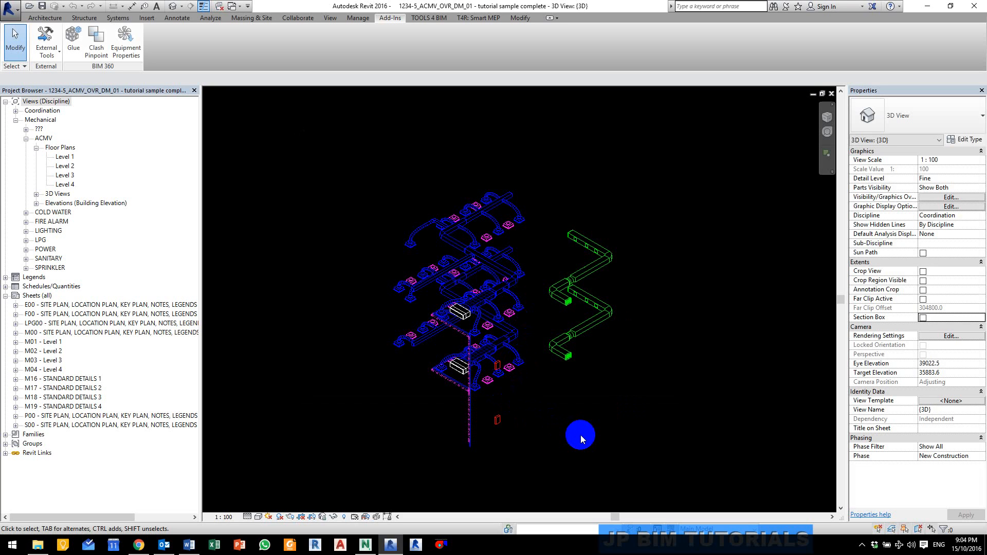
Switch to Navisworks Simulate, then open the Navisworks folder inside 01 Design Model in File Explorer
{"action": "left_click", "coordinate": [366, 544]}
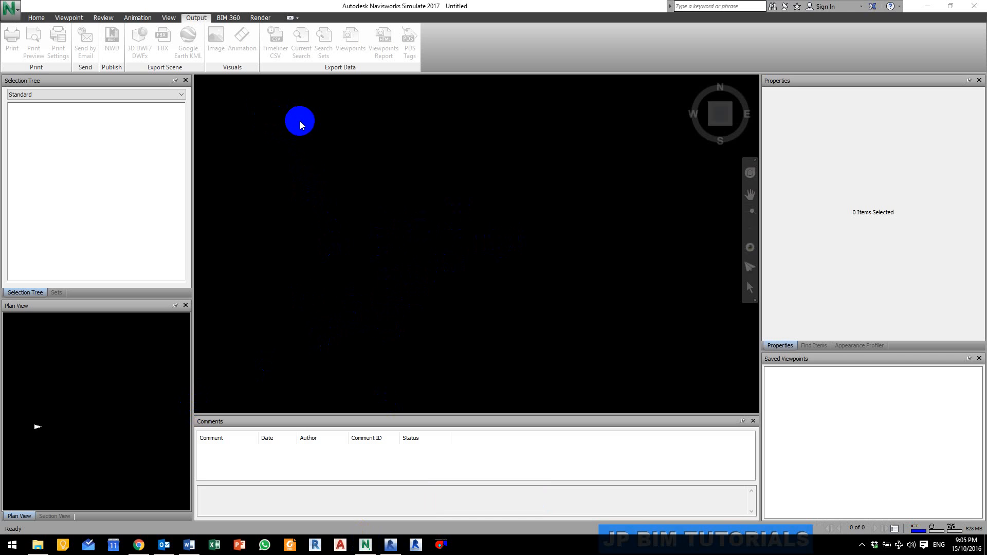
{"action": "left_click", "coordinate": [360, 243]}
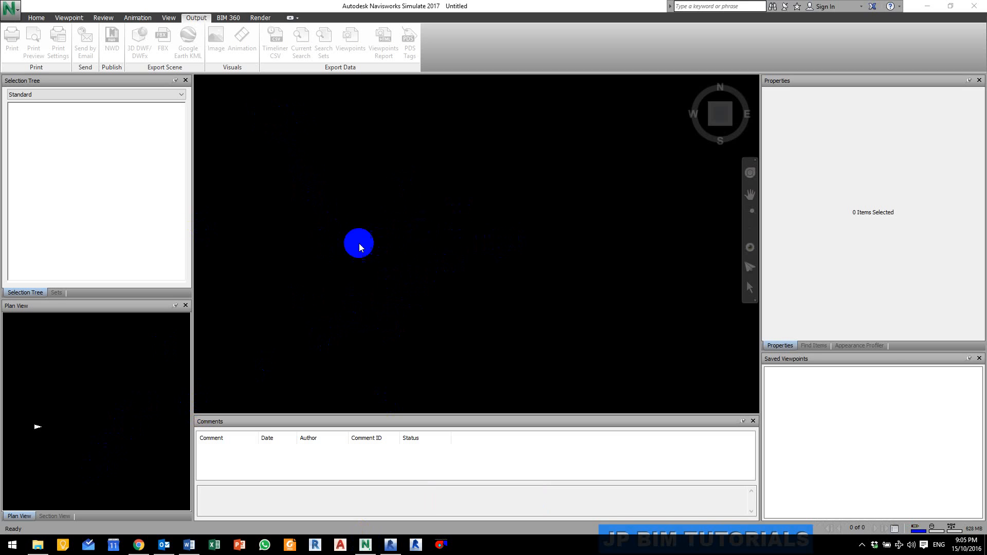
{"action": "left_click", "coordinate": [38, 546]}
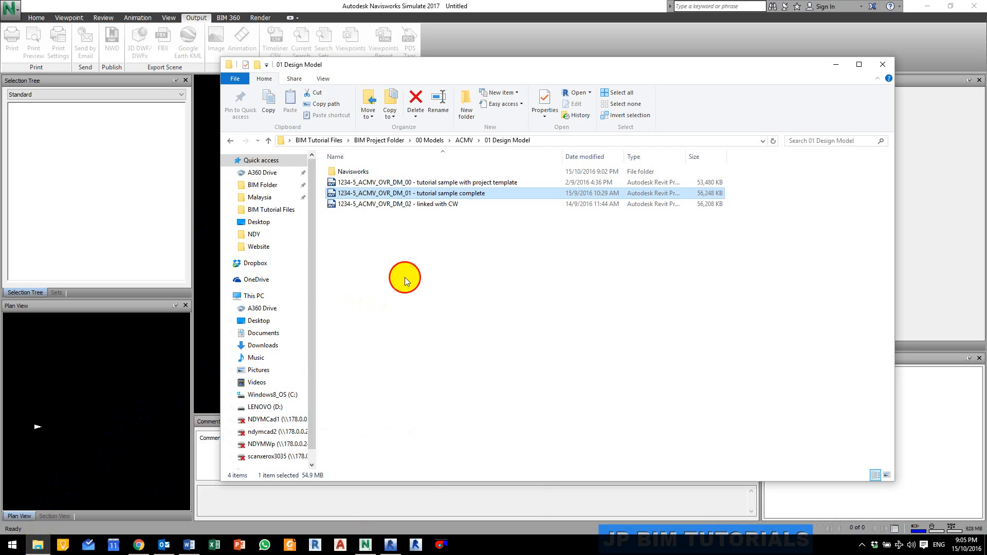
{"action": "left_click", "coordinate": [405, 277]}
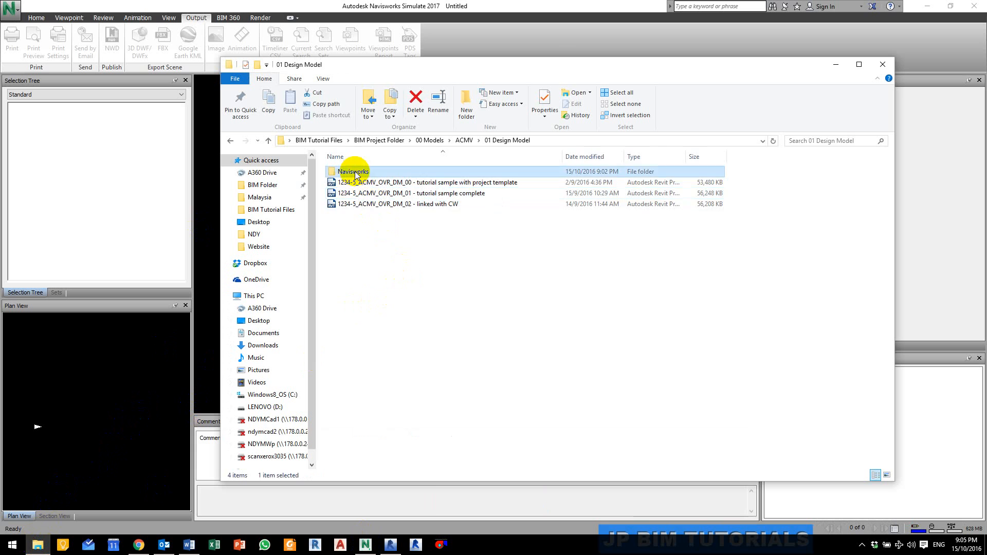
{"action": "double_click", "coordinate": [354, 172]}
{"action": "left_click_drag", "start_coordinate": [494, 66], "coordinate": [451, 89]}
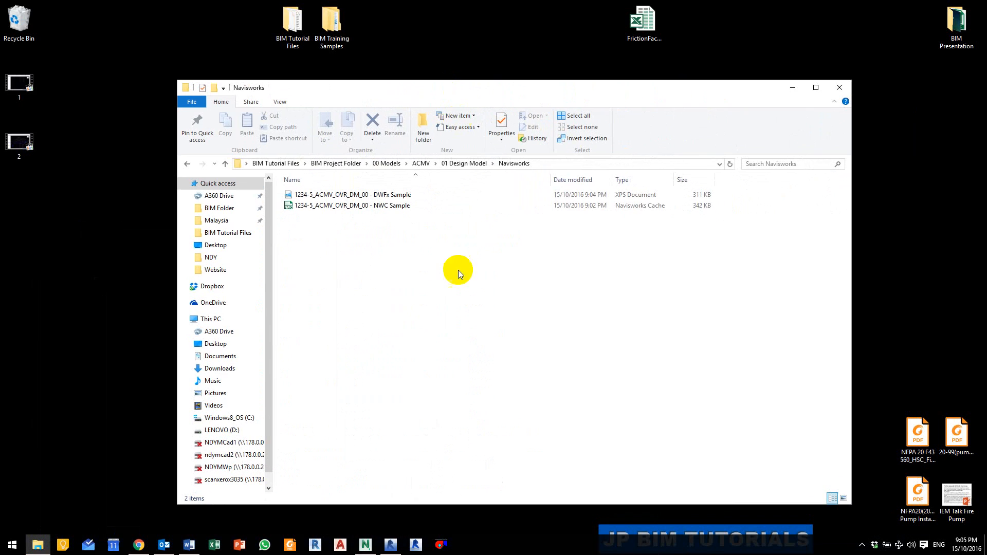
Place the folder window over Navisworks and load "1234-5_ACMV_OVR_DM_00 - NWC Sample" into the empty scene
{"action": "left_click", "coordinate": [365, 544]}
{"action": "key", "text": "alt+Tab"}
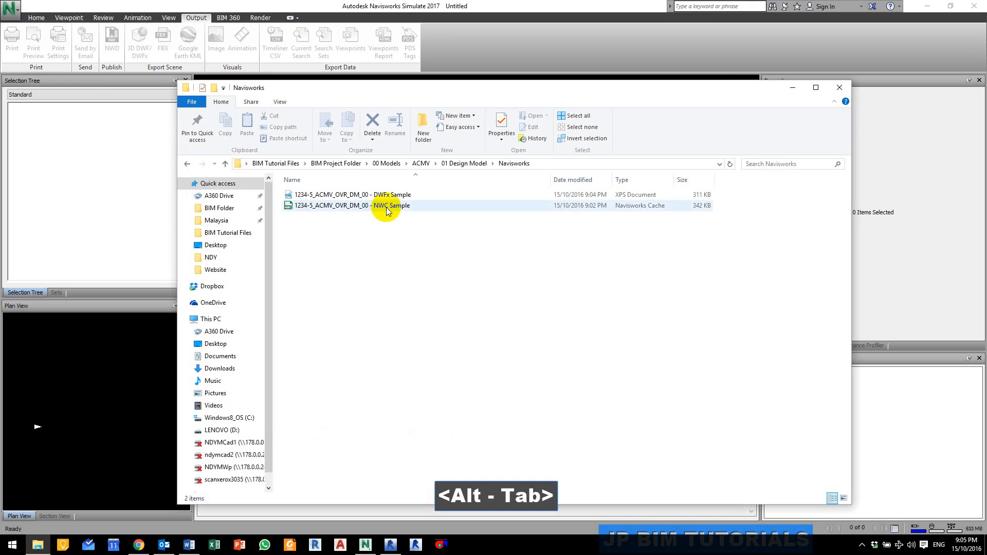
{"action": "left_click_drag", "start_coordinate": [517, 88], "coordinate": [477, 230]}
{"action": "left_click_drag", "start_coordinate": [350, 341], "coordinate": [445, 161]}
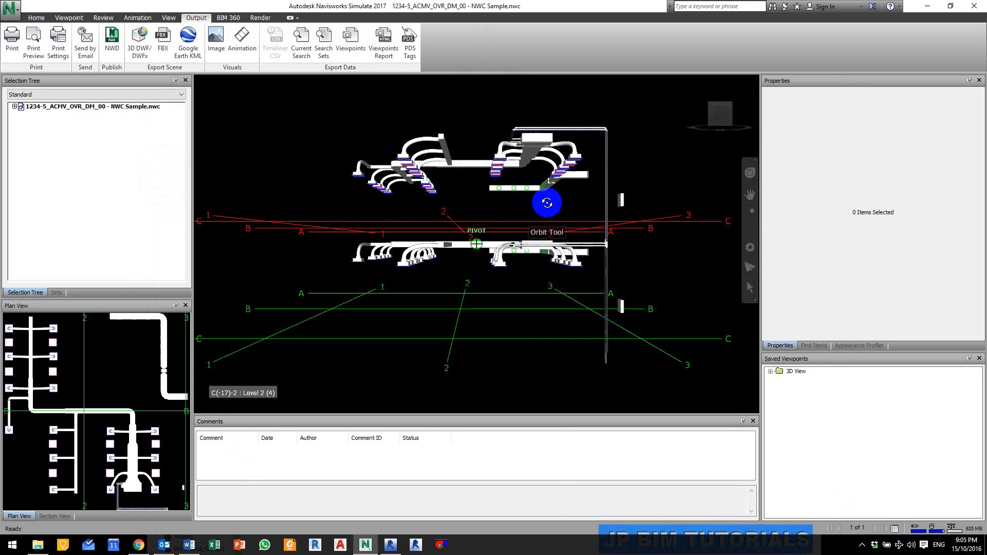
Examine the ducts and air terminals of the NWC model up close and as a whole to check their colors
{"action": "middle_click_drag", "start_coordinate": [548, 202], "coordinate": [507, 231], "text": "shift"}
{"action": "scroll", "coordinate": [522, 161], "scroll_direction": "up", "scroll_amount": 10}
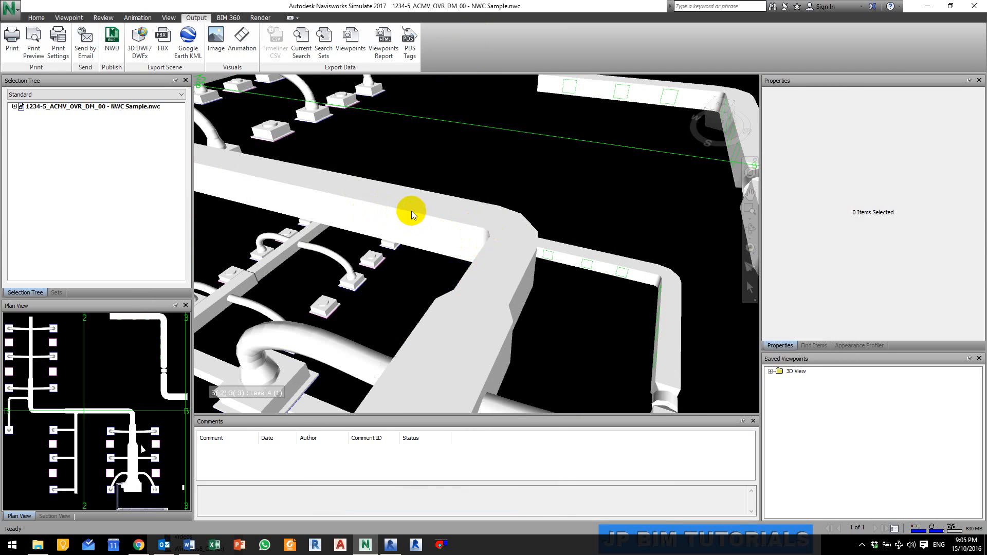
{"action": "scroll", "coordinate": [411, 211], "scroll_direction": "down", "scroll_amount": 5}
{"action": "middle_click_drag", "start_coordinate": [505, 214], "coordinate": [378, 193]}
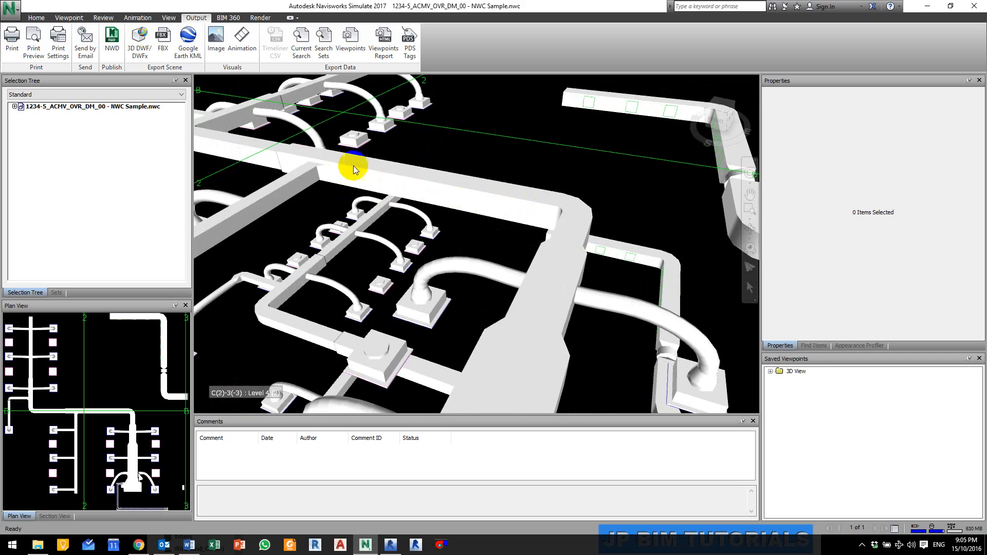
{"action": "scroll", "coordinate": [427, 190], "scroll_direction": "down", "scroll_amount": 5}
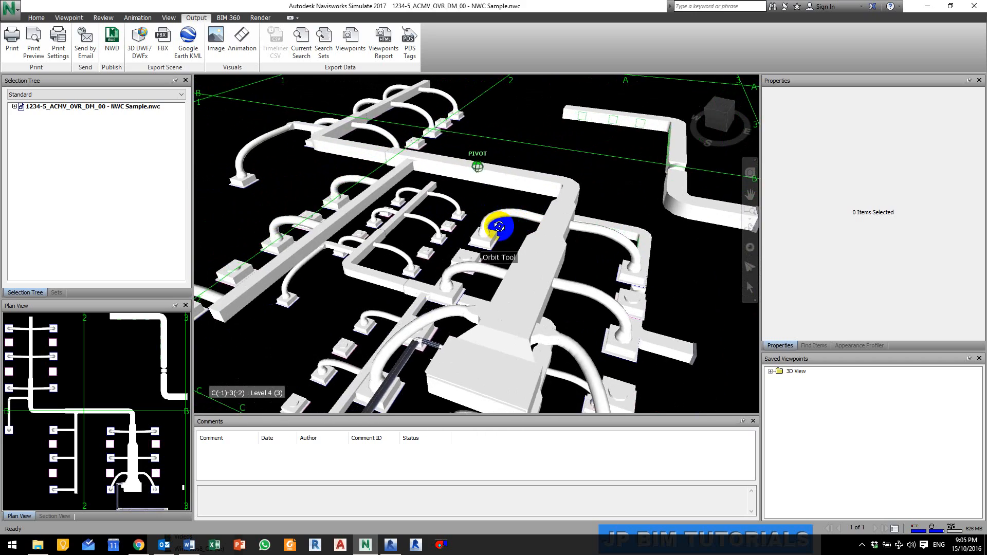
{"action": "middle_click_drag", "start_coordinate": [495, 226], "coordinate": [469, 232], "text": "shift"}
{"action": "scroll", "coordinate": [512, 226], "scroll_direction": "down", "scroll_amount": 5}
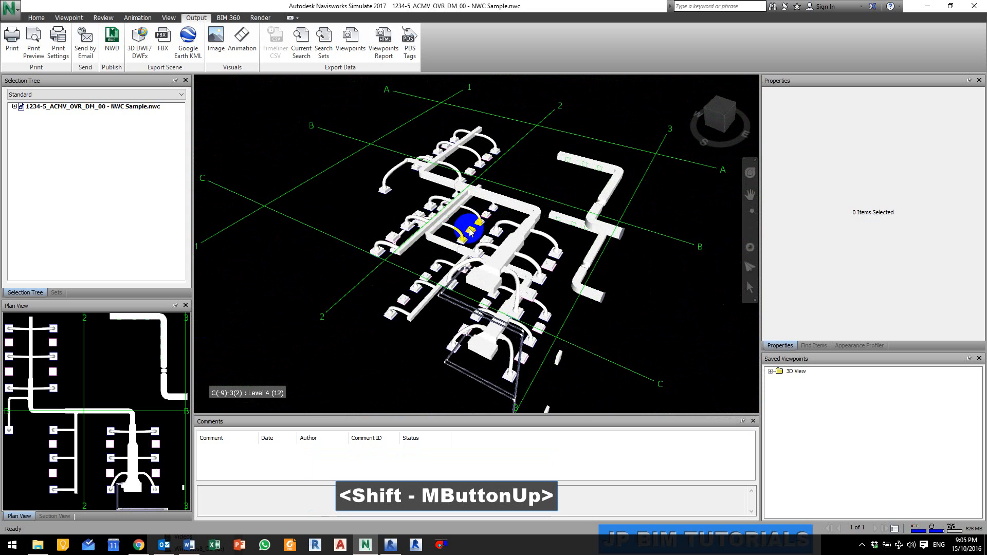
Load "1234-5_ACMV_OVR_DM_00 - DWFx Sample" from the export folder into Navisworks and return to its scene
{"action": "left_click", "coordinate": [40, 547]}
{"action": "left_click", "coordinate": [377, 327], "text": "ctrl"}
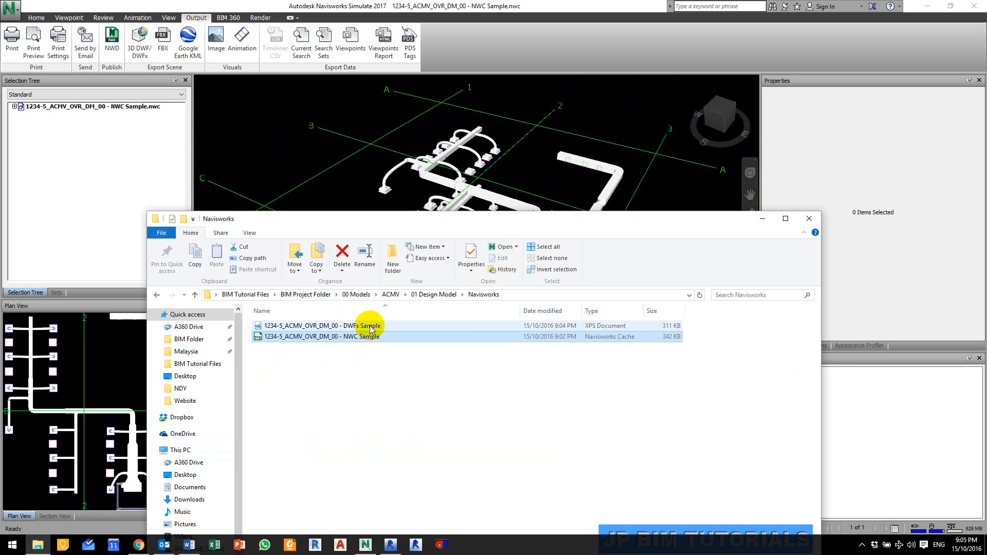
{"action": "left_click", "coordinate": [371, 327]}
{"action": "left_click_drag", "start_coordinate": [371, 327], "coordinate": [477, 157]}
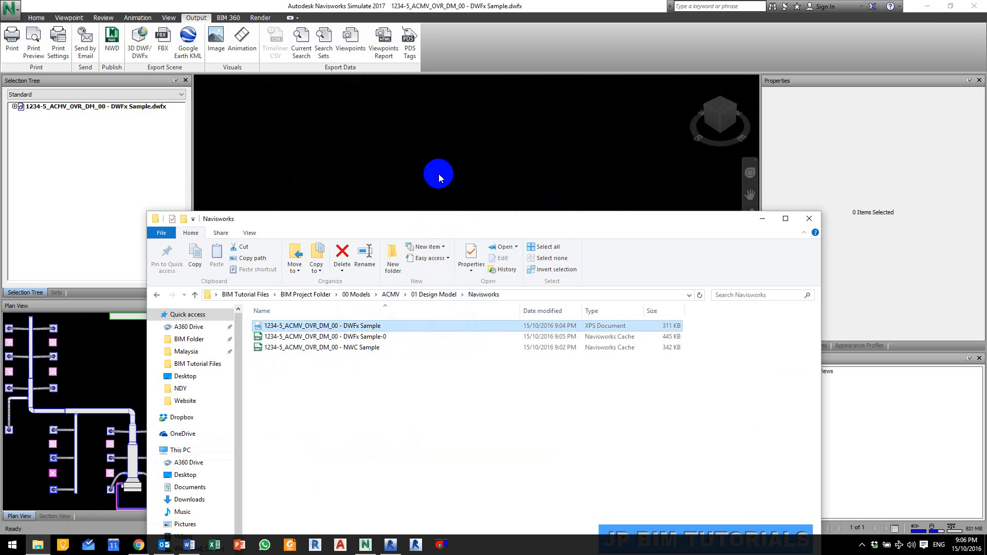
{"action": "left_click", "coordinate": [364, 342]}
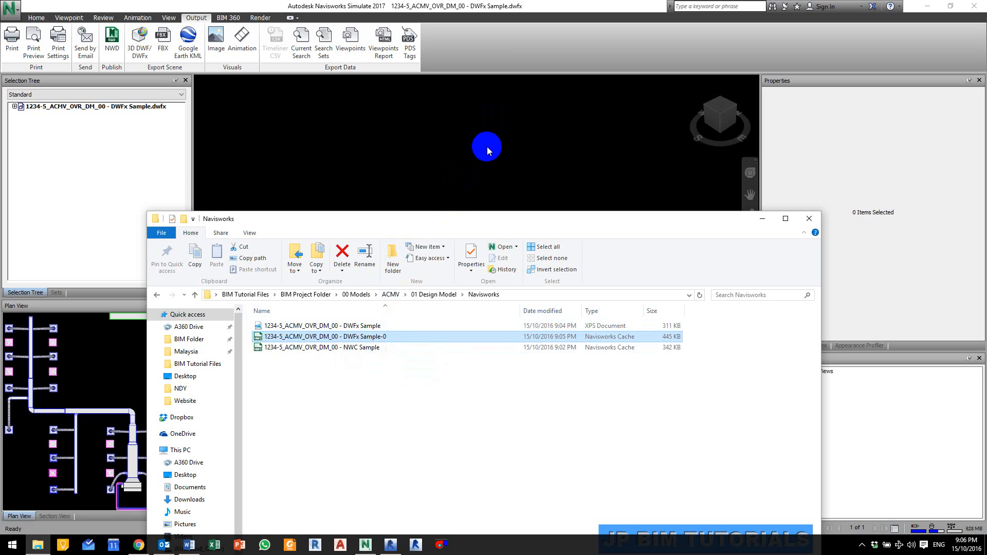
{"action": "left_click", "coordinate": [494, 152]}
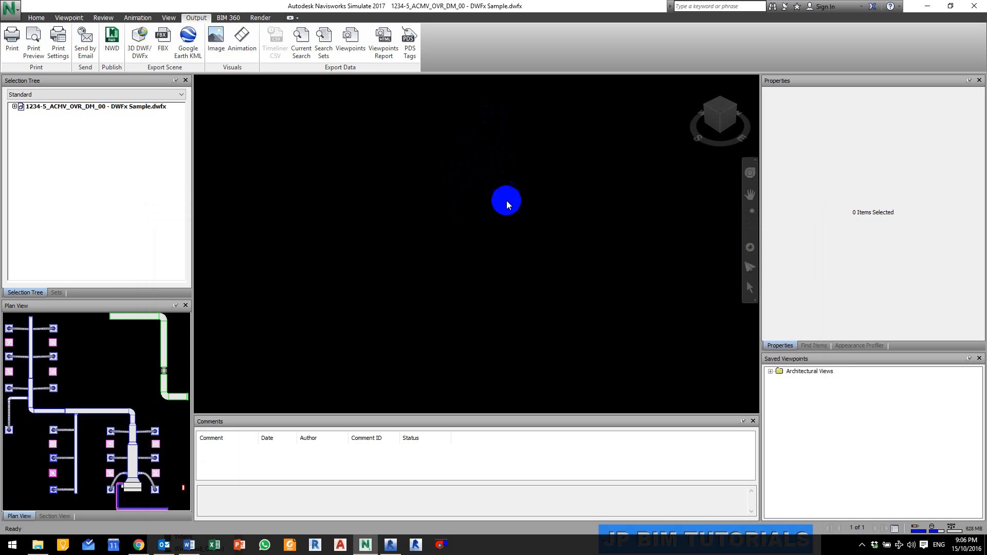
Examine the DWFx model's ducts, air terminals and pipes from several angles, checking their colors and outlines
{"action": "left_click", "coordinate": [722, 114]}
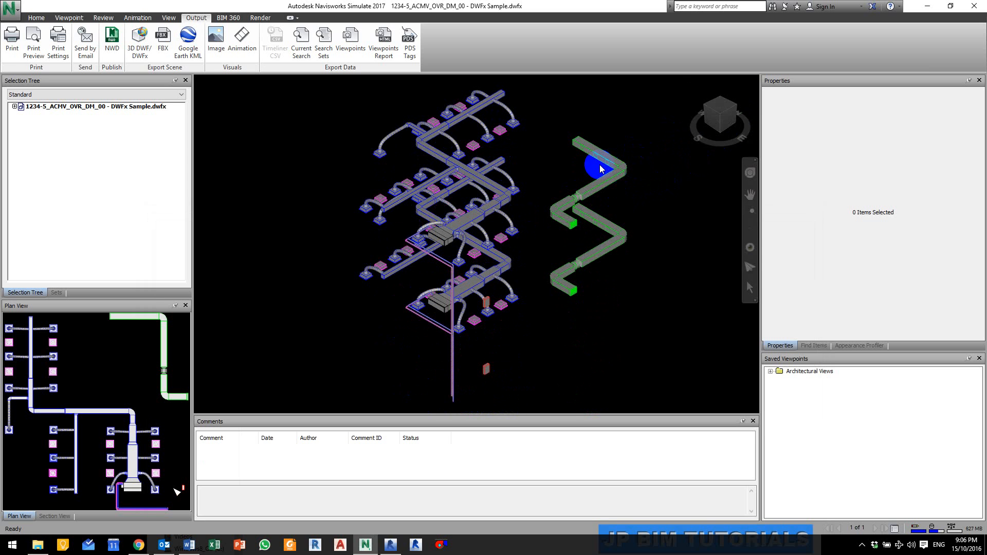
{"action": "scroll", "coordinate": [494, 195], "scroll_direction": "up", "scroll_amount": 5}
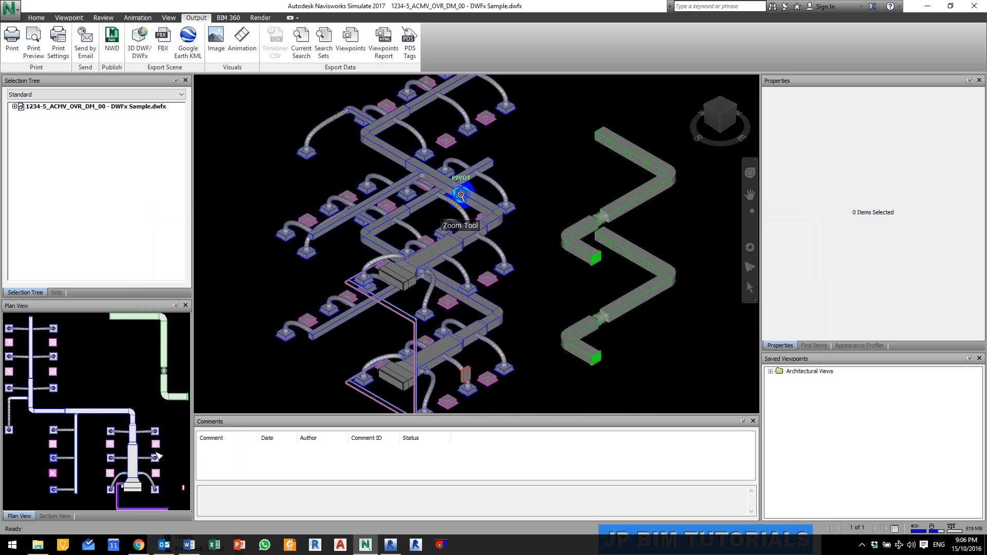
{"action": "mouse_move", "coordinate": [477, 182]}
{"action": "middle_mouse_down", "text": "shift"}
{"action": "mouse_move", "coordinate": [557, 145]}
{"action": "mouse_move", "coordinate": [507, 214]}
{"action": "mouse_move", "coordinate": [396, 203]}
{"action": "mouse_move", "coordinate": [447, 248]}
{"action": "mouse_move", "coordinate": [486, 184]}
{"action": "mouse_move", "coordinate": [348, 155]}
{"action": "middle_mouse_up", "text": "shift"}
{"action": "scroll", "coordinate": [386, 188], "scroll_direction": "up", "scroll_amount": 4}
{"action": "scroll", "coordinate": [385, 188], "scroll_direction": "up", "scroll_amount": 3}
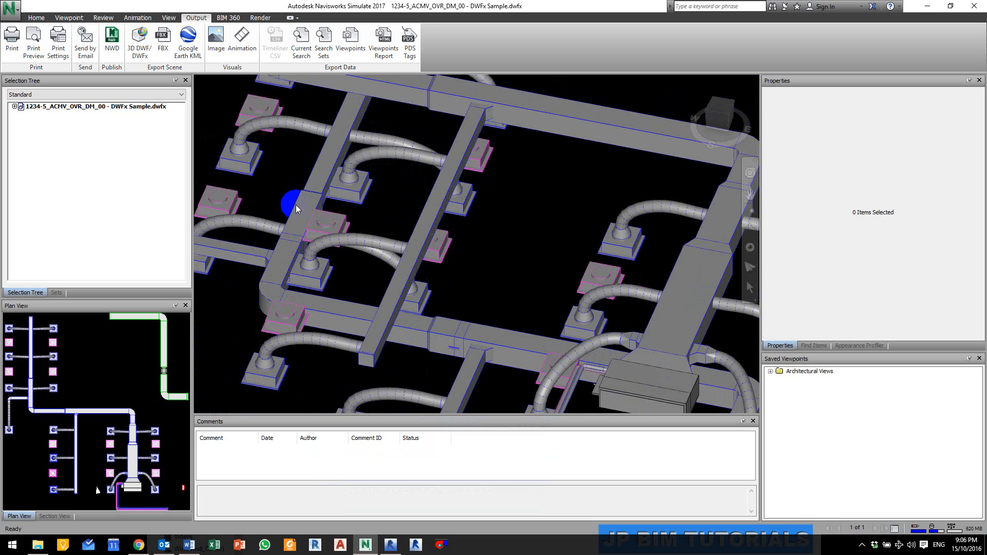
{"action": "scroll", "coordinate": [342, 188], "scroll_direction": "up", "scroll_amount": 5}
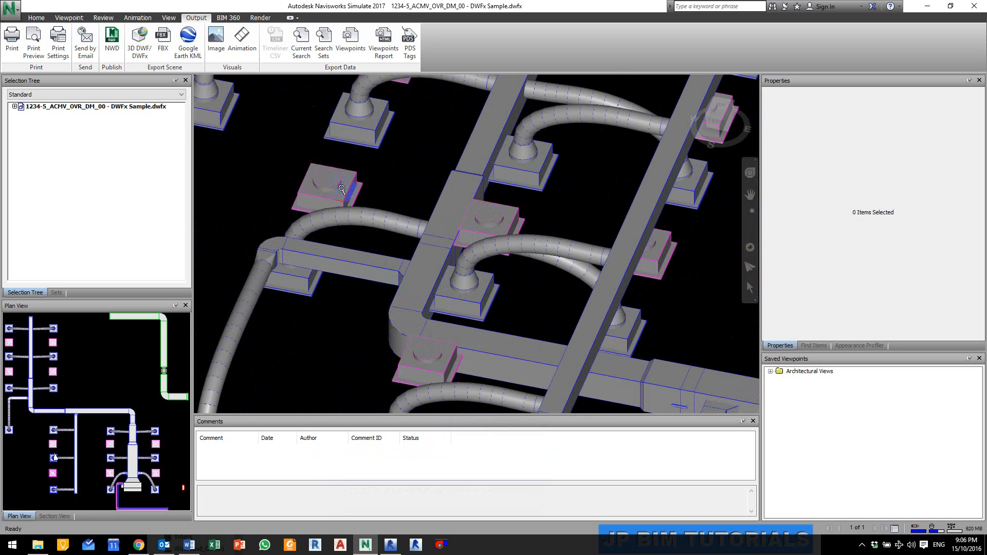
{"action": "scroll", "coordinate": [363, 187], "scroll_direction": "down", "scroll_amount": 8}
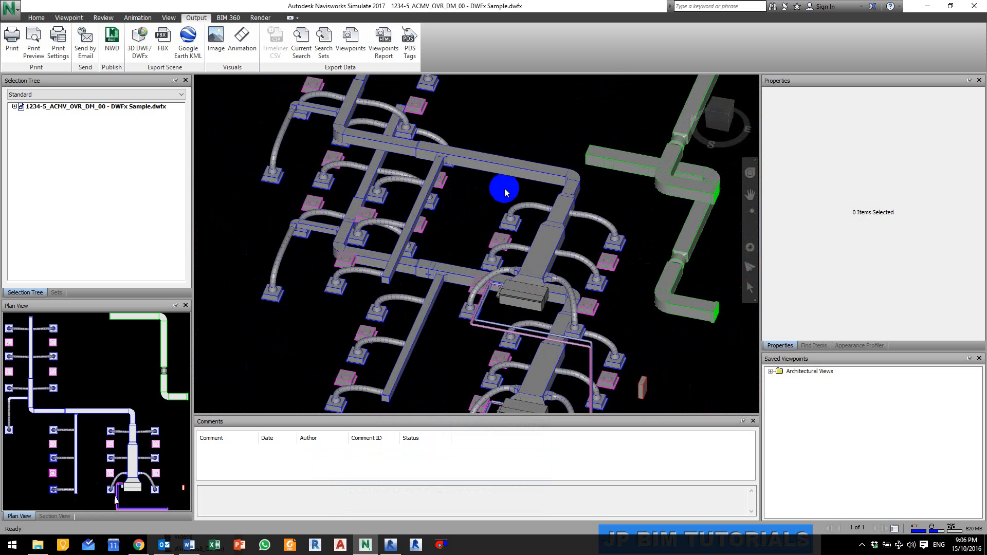
{"action": "scroll", "coordinate": [469, 196], "scroll_direction": "down", "scroll_amount": 5}
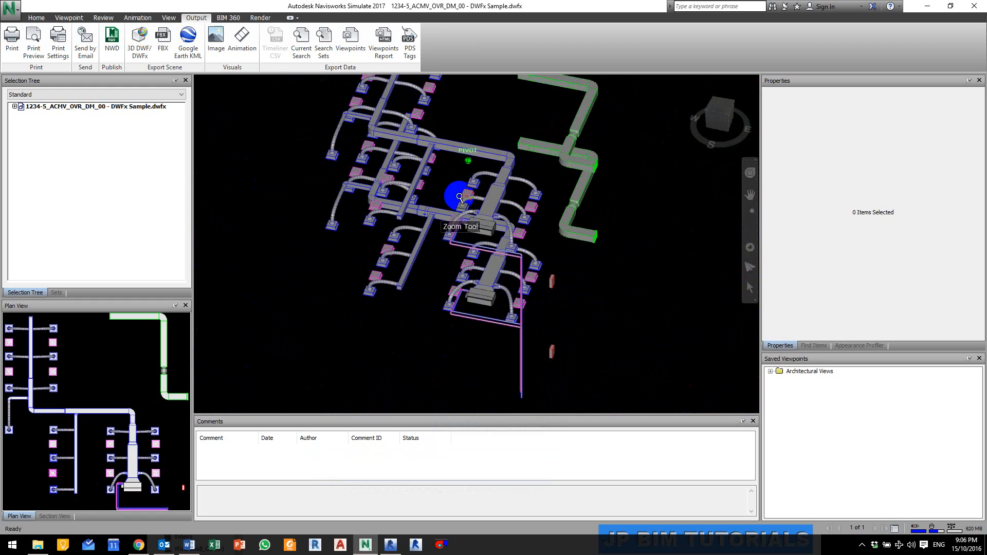
{"action": "scroll", "coordinate": [452, 200], "scroll_direction": "up", "scroll_amount": 2}
{"action": "middle_click_drag", "start_coordinate": [447, 200], "coordinate": [536, 214], "text": "shift"}
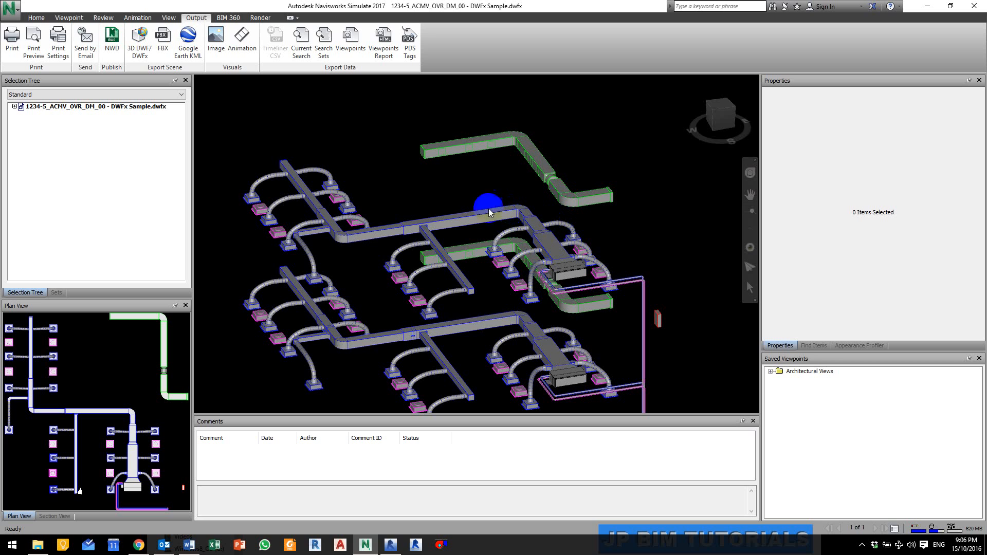
{"action": "middle_click_drag", "start_coordinate": [459, 201], "coordinate": [458, 181]}
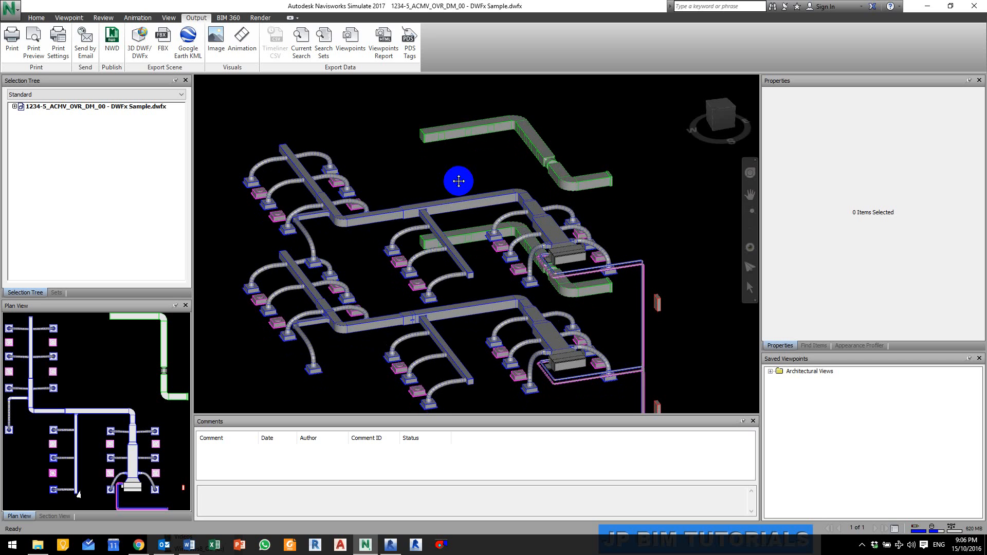